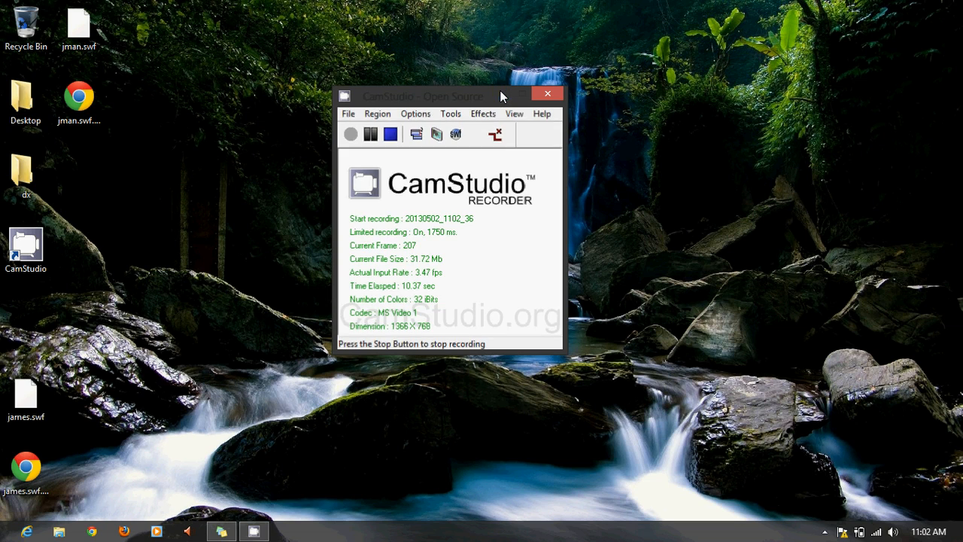
- Minimize the screen recorder window and launch Photoshop from the Windows Start screen
left_click(501, 94)
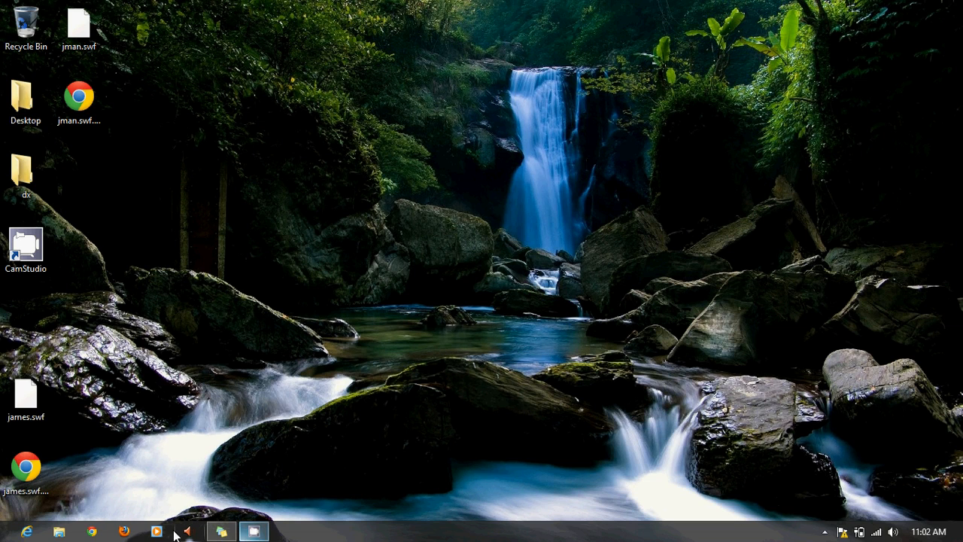
left_click(32, 523)
scroll(574, 343, "down", 10)
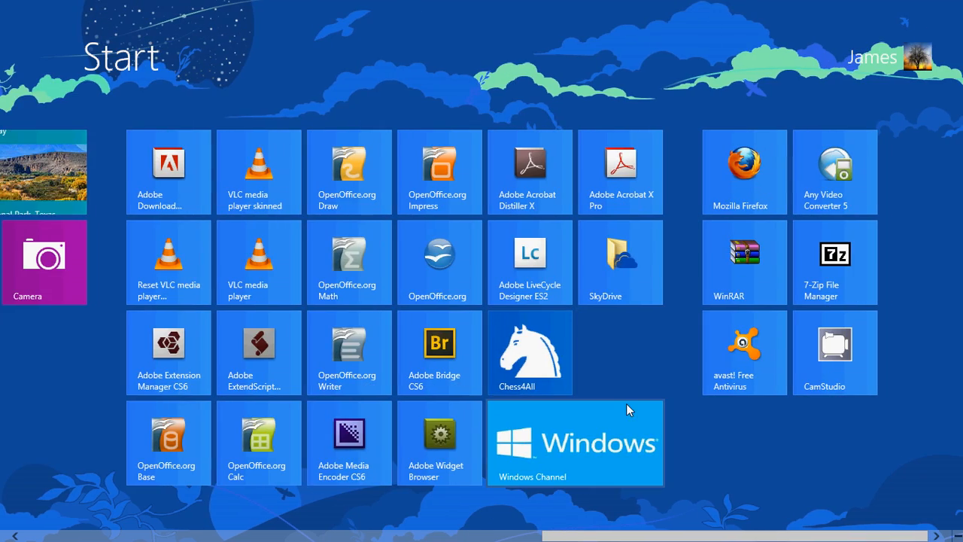
scroll(569, 444, "up", 10)
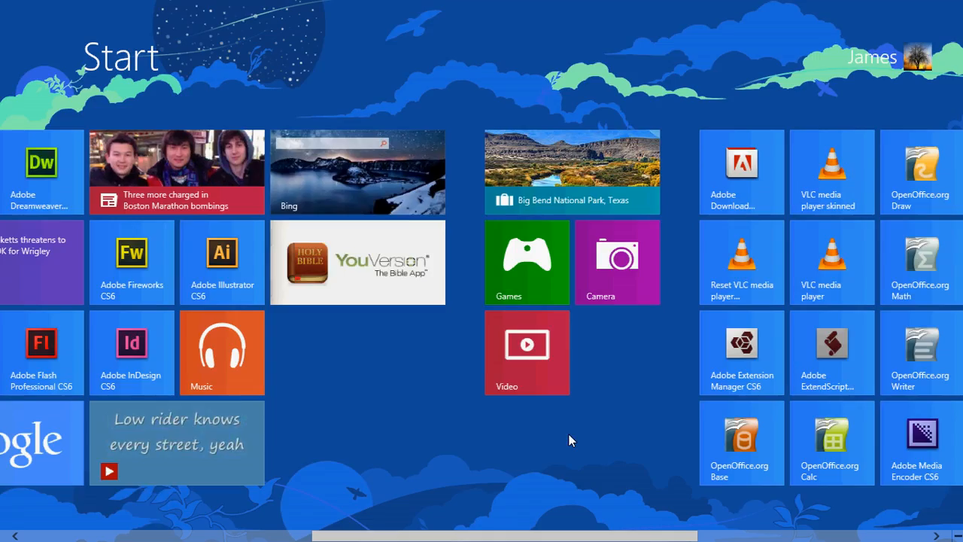
left_click(266, 361)
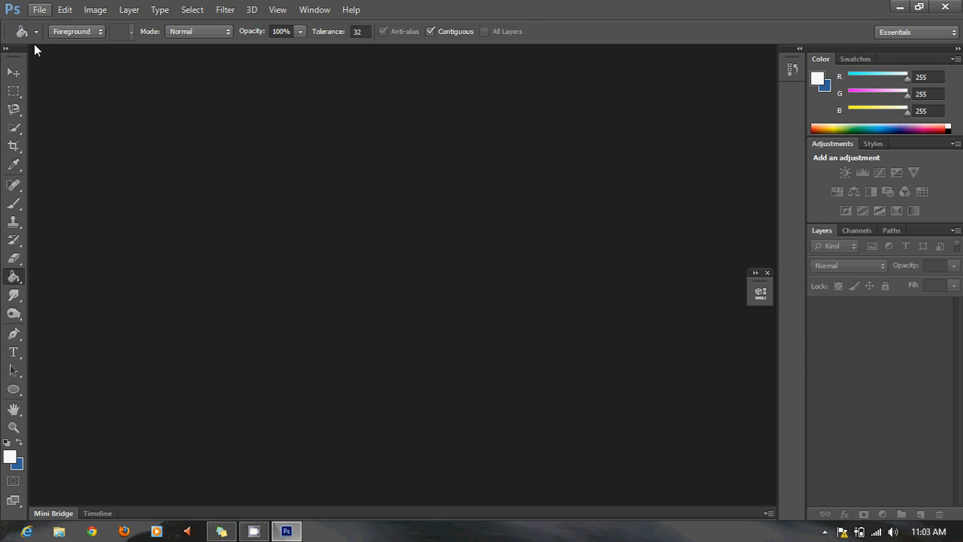
- Create a new 8 by 8 inch RGB document named galaxy at 300 pixels/inch with a white background
left_click(39, 9)
left_click(42, 22)
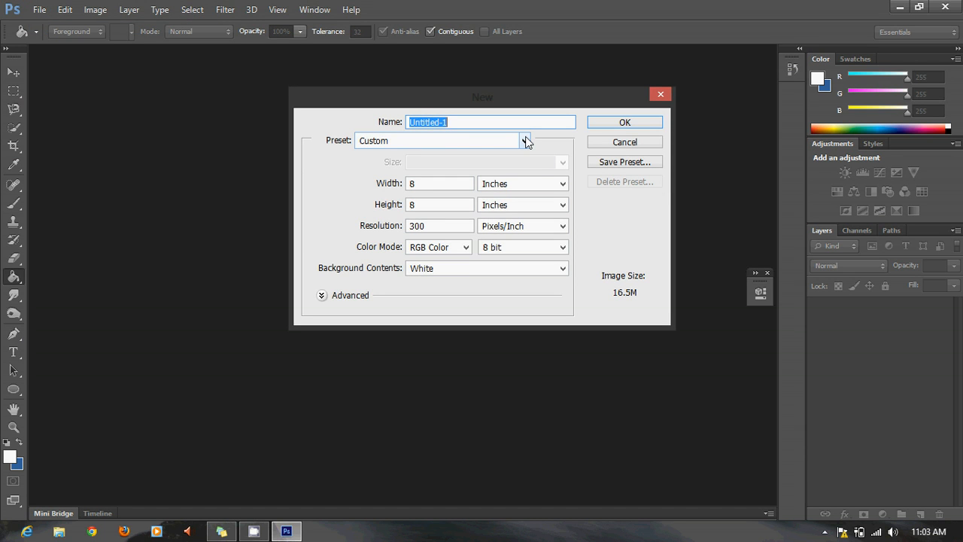
type("galaxy")
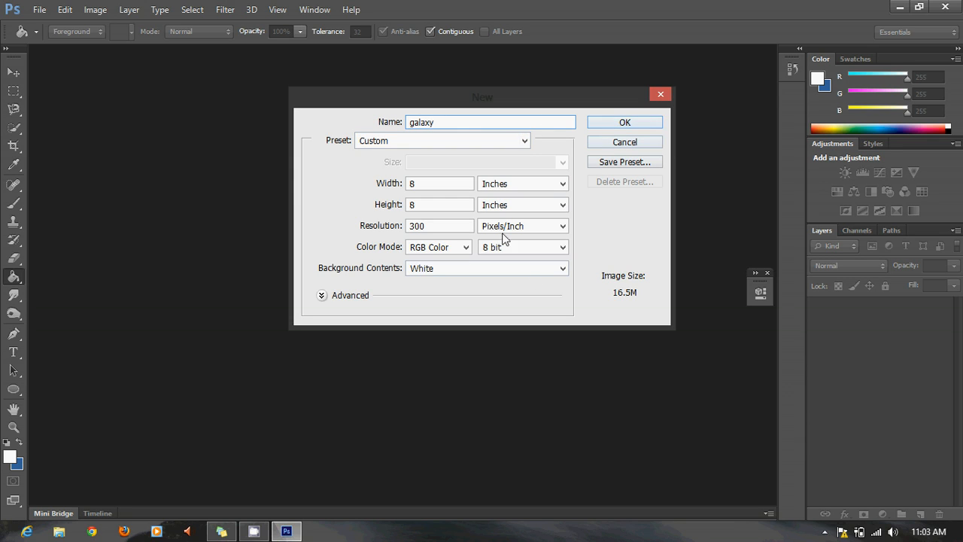
left_click(618, 124)
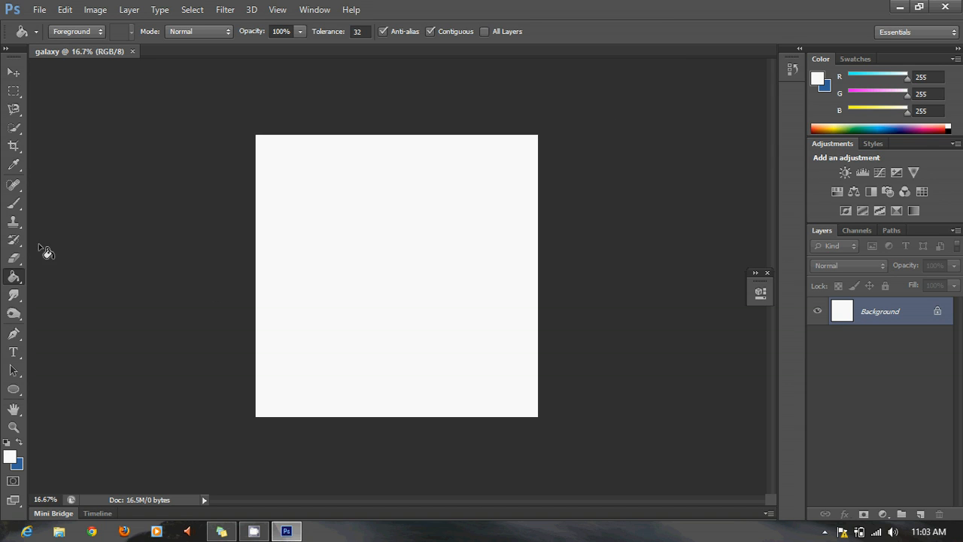
- Set the foreground color to black and fill the whole Background layer with the Paint Bucket
left_click(10, 457)
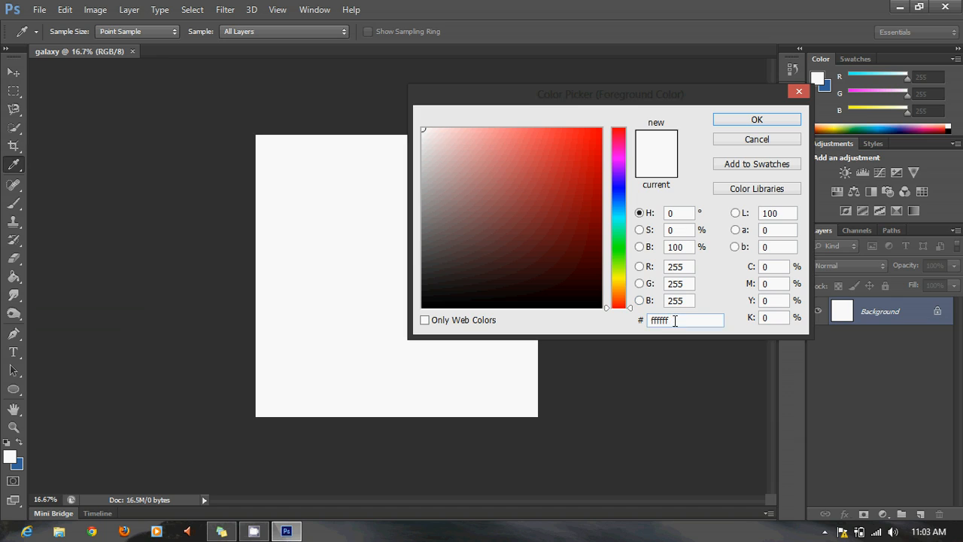
left_click_drag(675, 320, 635, 324)
type("00000")
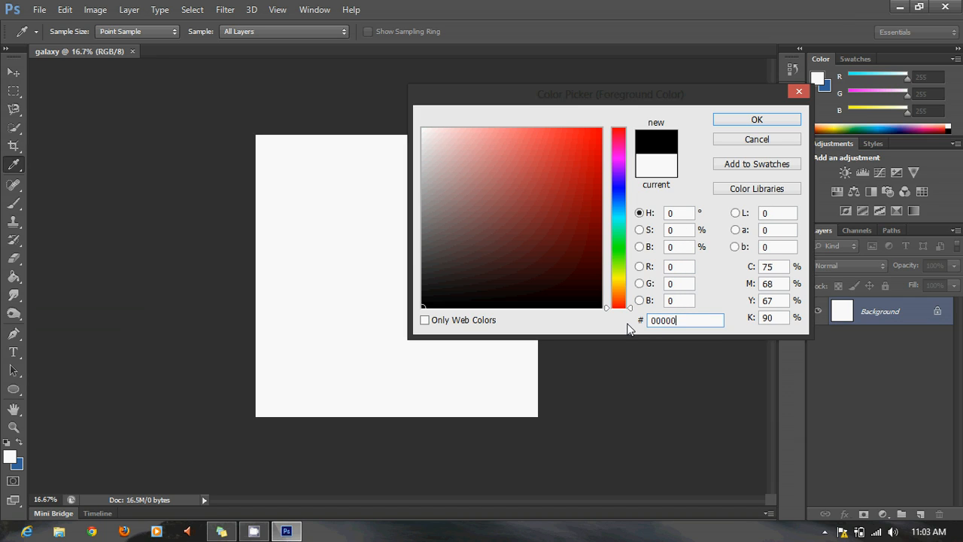
left_click(756, 119)
key("g")
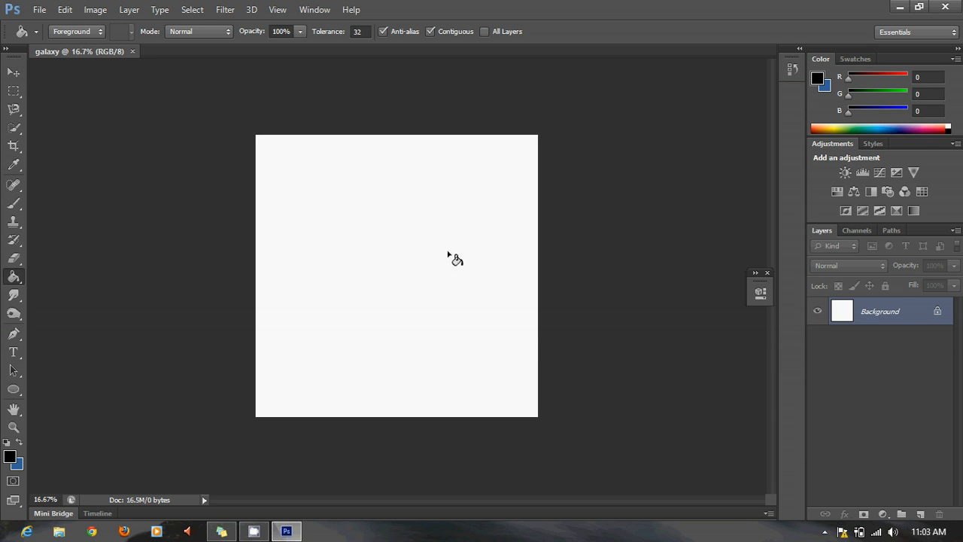
left_click(401, 235)
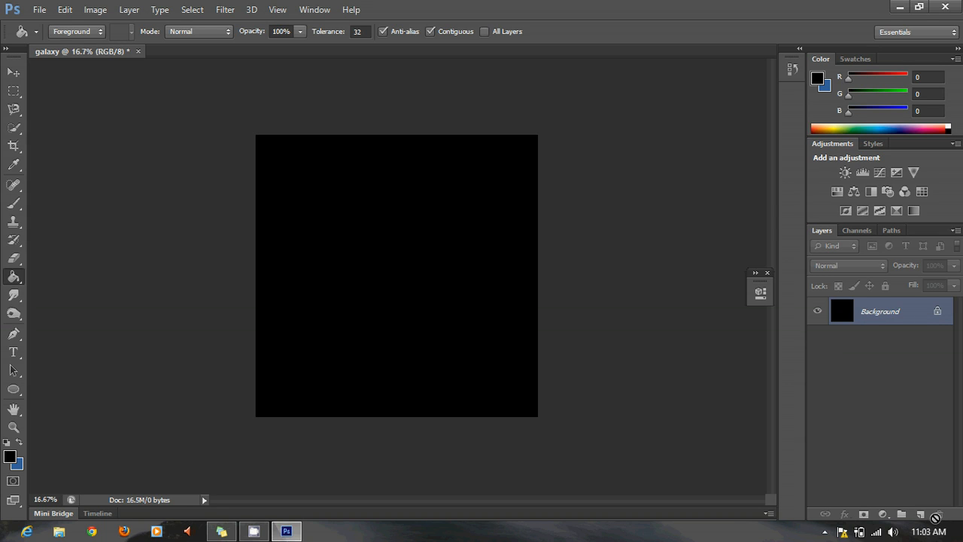
- Add a new layer above the Background and name it stars
left_click(919, 514)
double_click(870, 313)
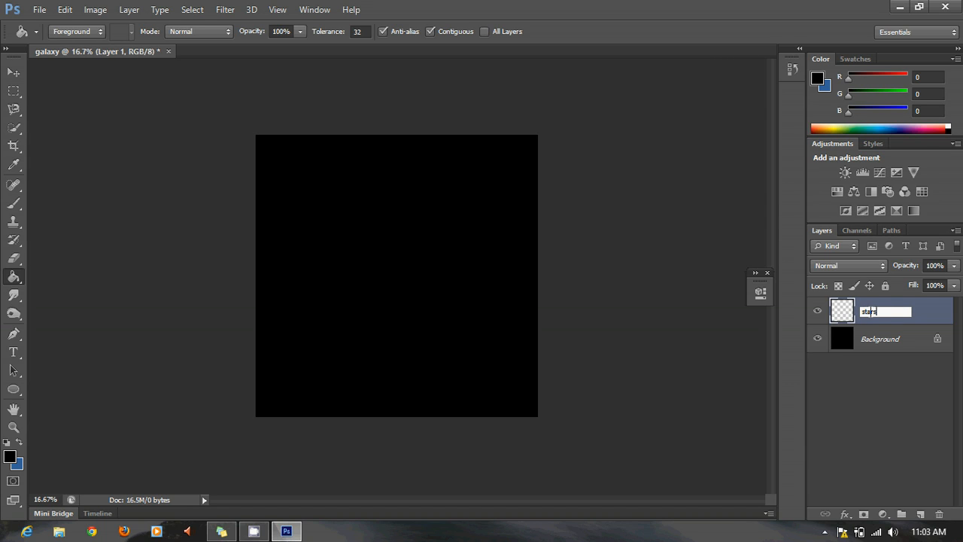
type("stars")
key("Return")
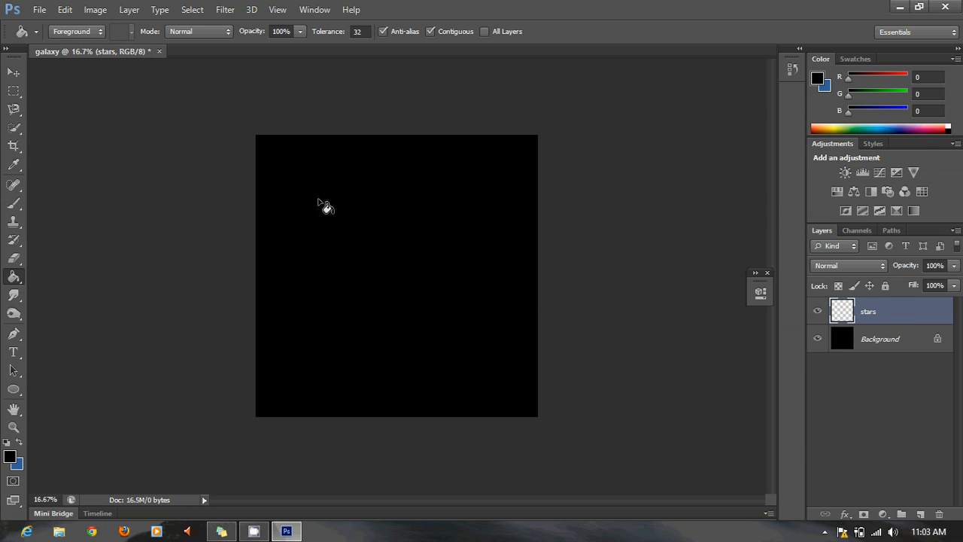
- Choose the Pencil tool and set the foreground color to white (ffffff)
left_click(15, 204)
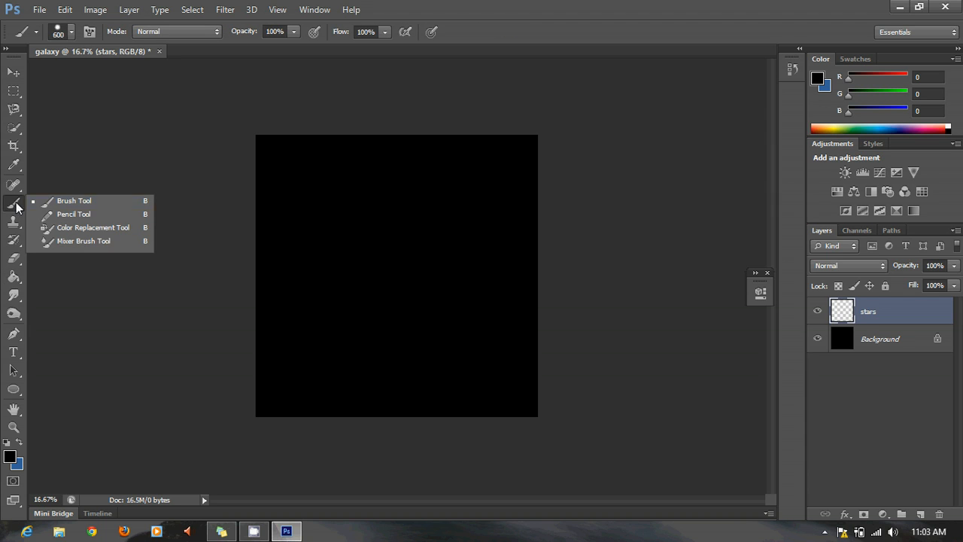
left_click(66, 214)
left_click(9, 456)
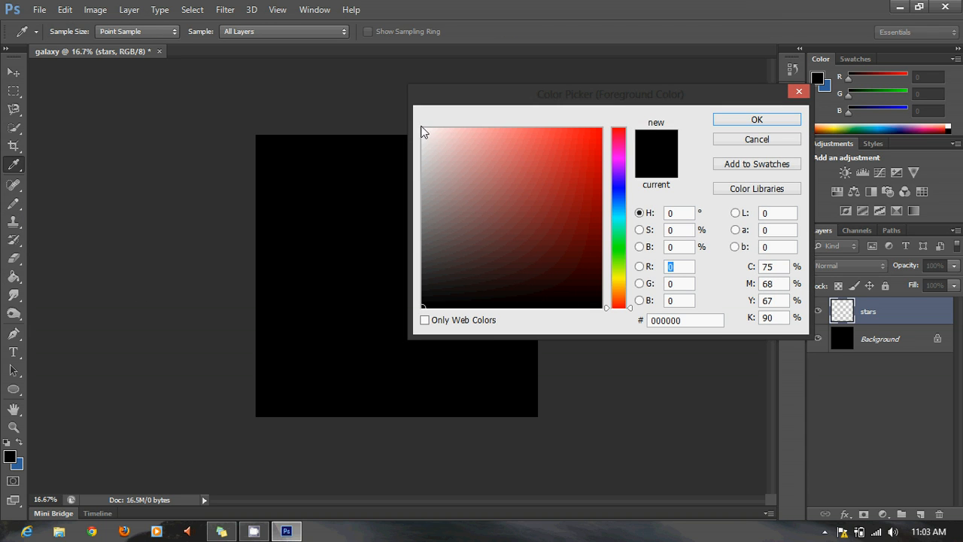
left_click(423, 130)
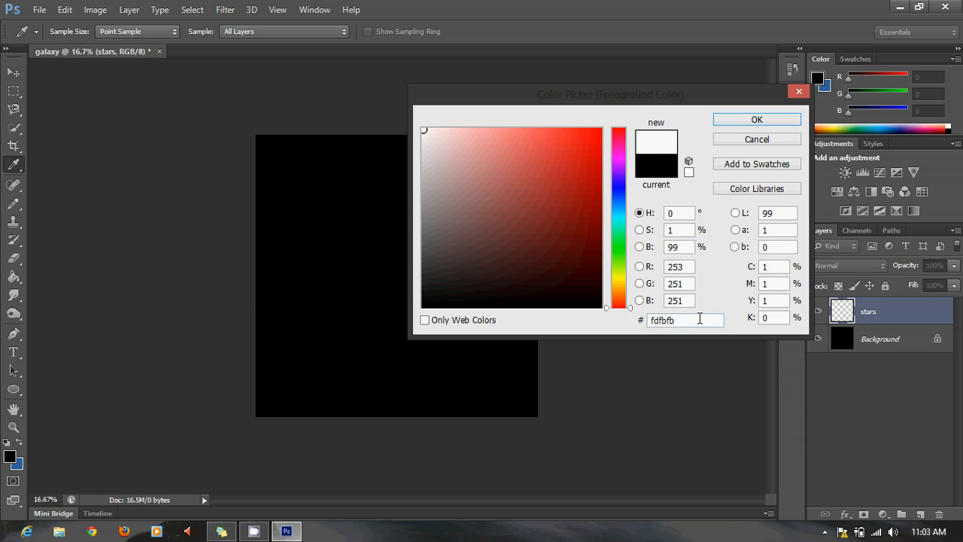
left_click_drag(700, 319, 640, 321)
type("ffffff")
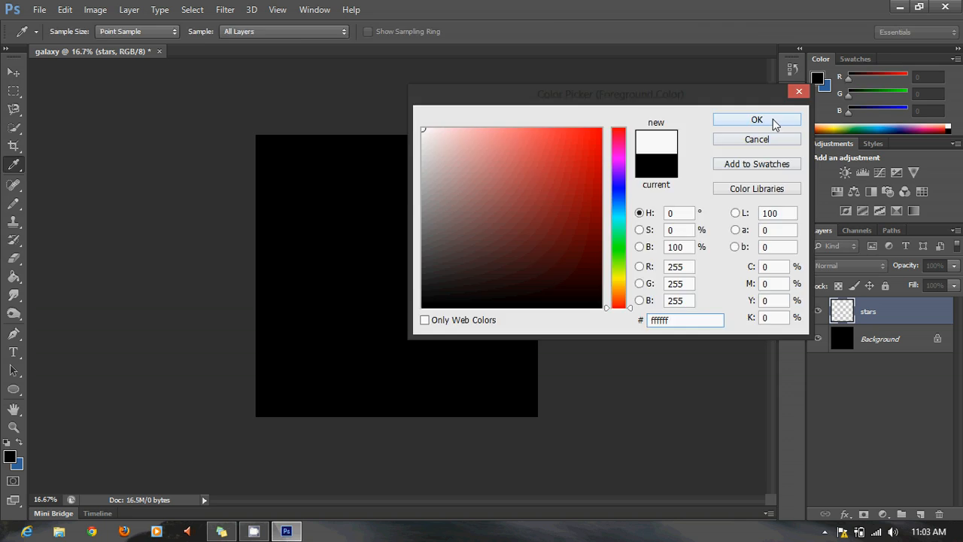
left_click(722, 120)
key("b")
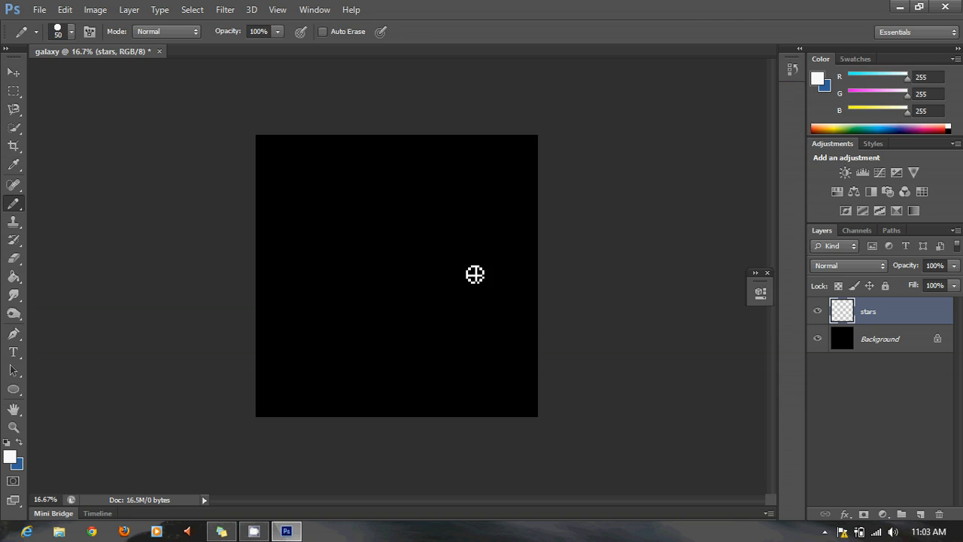
- Reduce the pencil size to 35 px and dot several white stars across the black canvas
key("bracketleft")
left_click(70, 34)
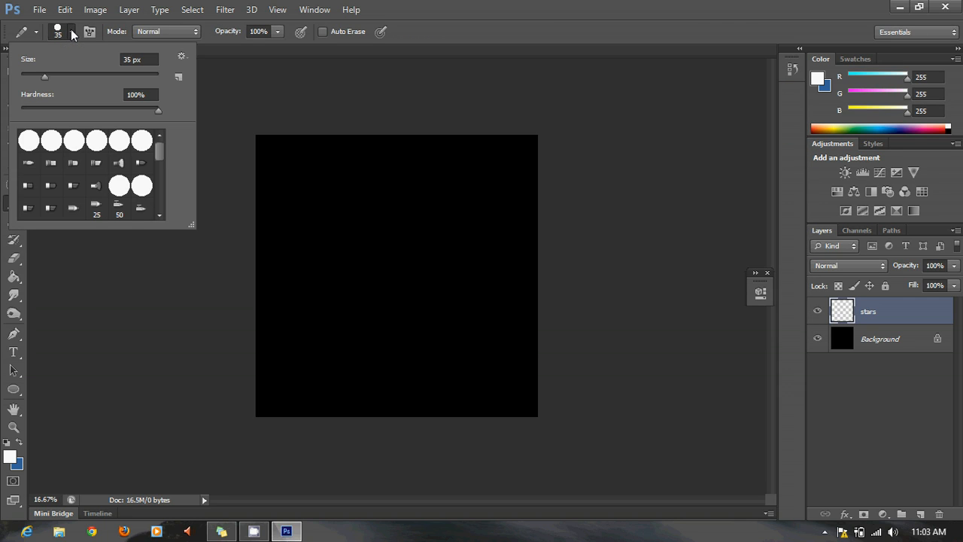
left_click(70, 34)
left_click(322, 218)
left_click(316, 269)
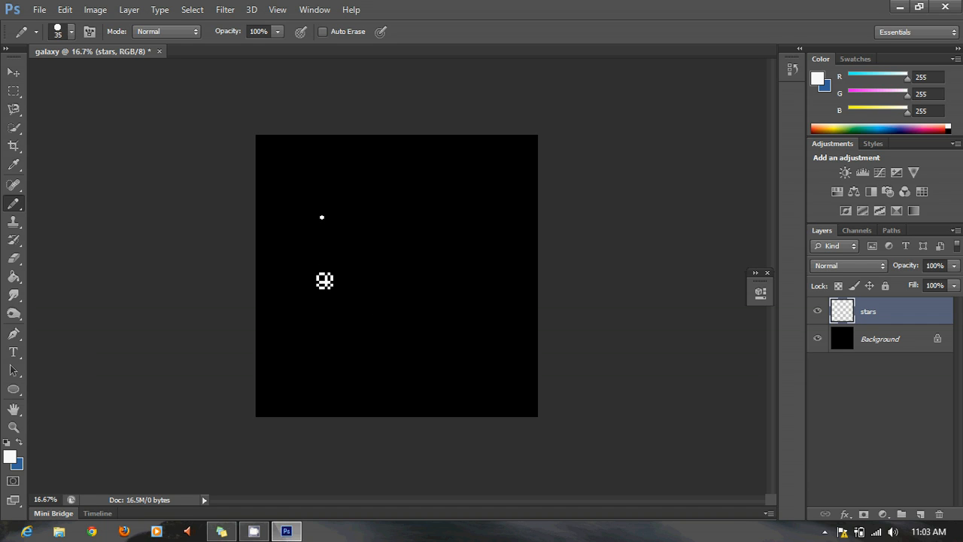
left_click(374, 339)
left_click(317, 379)
left_click(450, 328)
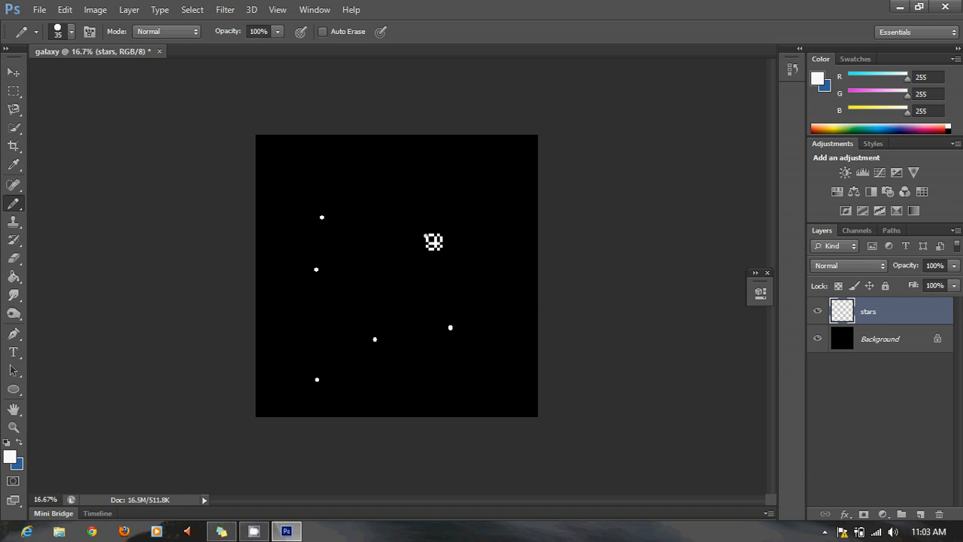
left_click(425, 233)
left_click(449, 181)
left_click(303, 329)
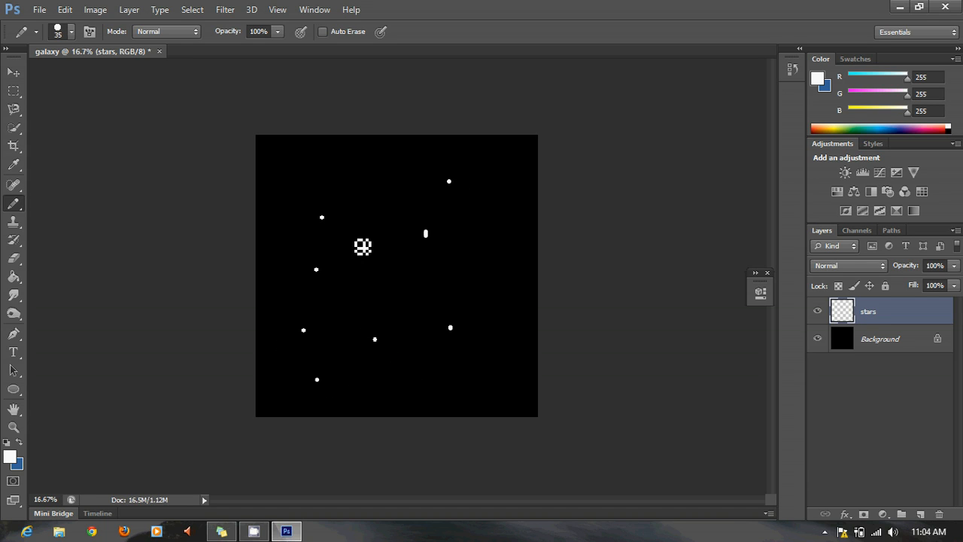
- Undo all the white star dots painted on the stars layer
key("ctrl+z")
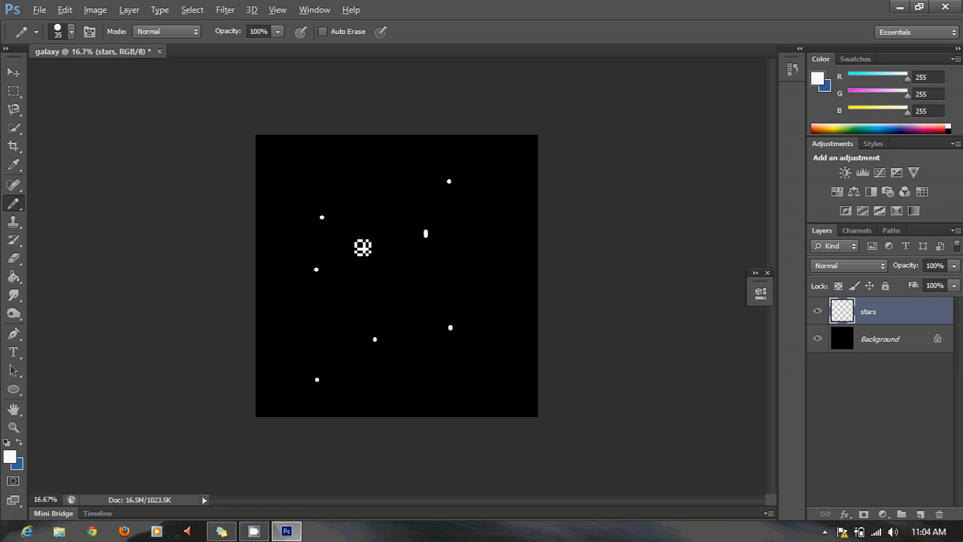
key("ctrl+alt+z")
key("ctrl+alt+z")
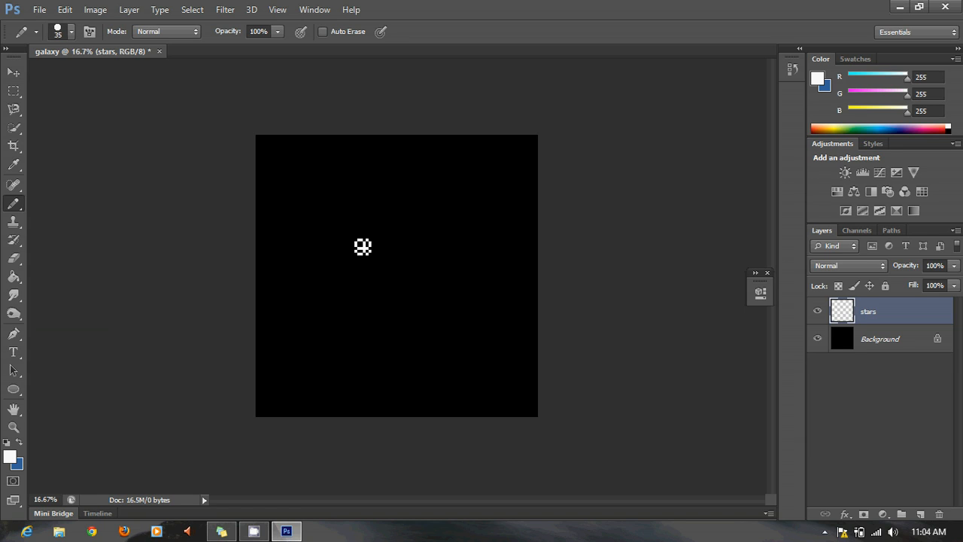
- Dot small white stars all over the canvas on the stars layer with a 25 px pencil
left_click(291, 201)
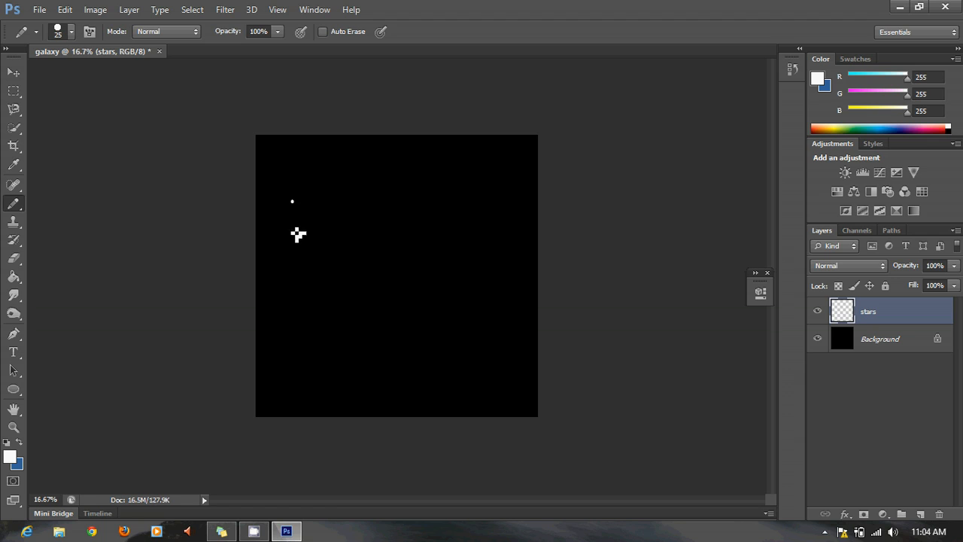
left_click(290, 251)
left_click(279, 389)
left_click(388, 385)
left_click(442, 317)
left_click(399, 254)
left_click(333, 327)
left_click(426, 371)
left_click(494, 394)
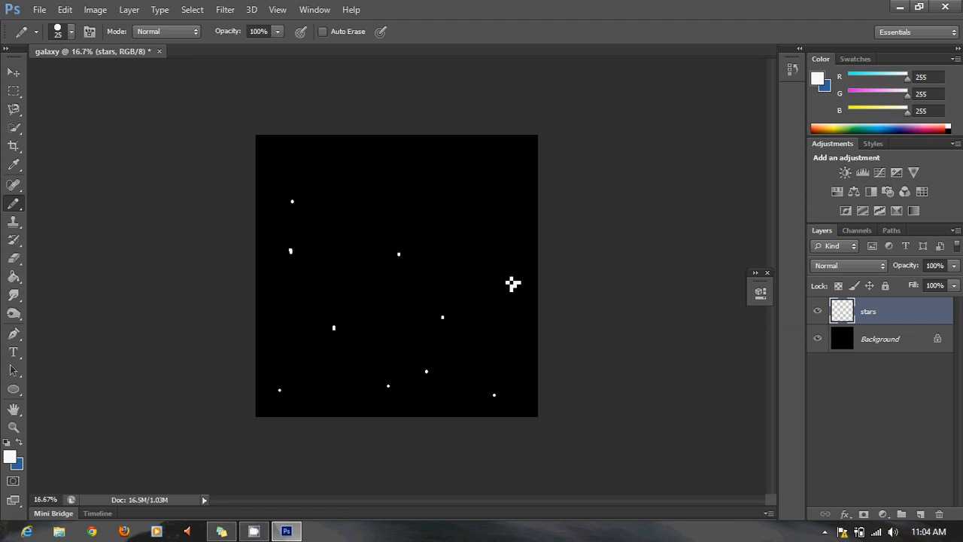
left_click(513, 226)
left_click(473, 173)
left_click(377, 165)
left_click(351, 221)
left_click(378, 303)
left_click(297, 305)
left_click(322, 172)
left_click(293, 156)
left_click(481, 253)
left_click(445, 214)
left_click(515, 360)
left_click(331, 358)
left_click(298, 356)
left_click(390, 346)
left_click(355, 268)
left_click(450, 269)
left_click(438, 163)
left_click(419, 208)
left_click(338, 398)
left_click(454, 376)
left_click(482, 334)
left_click(506, 304)
- Duplicate the stars layer and move the copy about 0.42 in left and 0.3 in up
left_click_drag(883, 313, 922, 516)
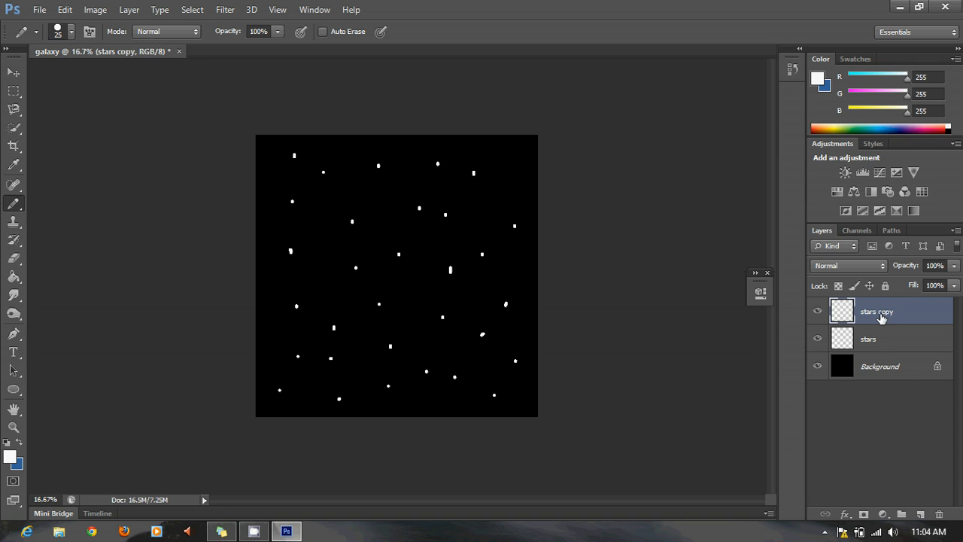
left_click(13, 72)
left_click_drag(379, 251, 353, 249)
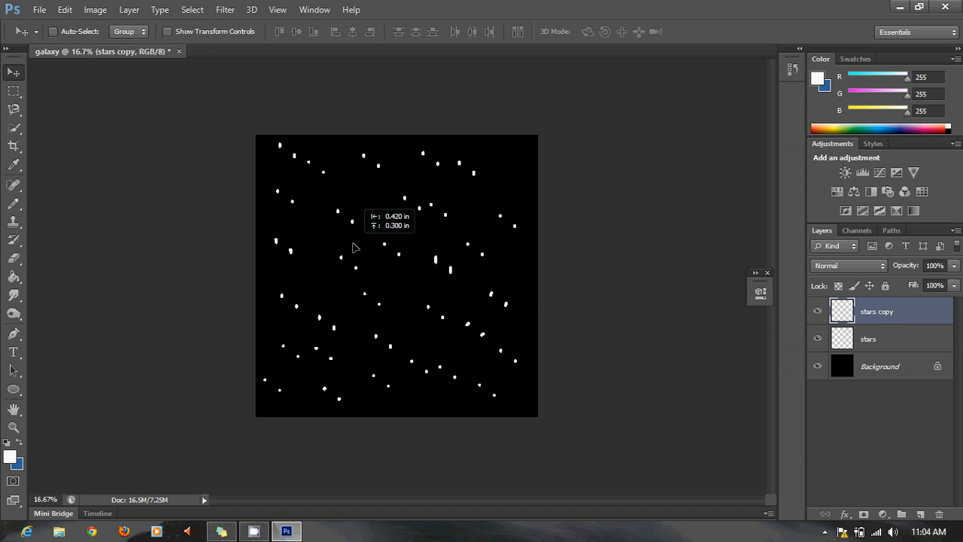
- Merge the stars copy down into the stars layer and shift the merged stars slightly right and down
right_click(907, 315)
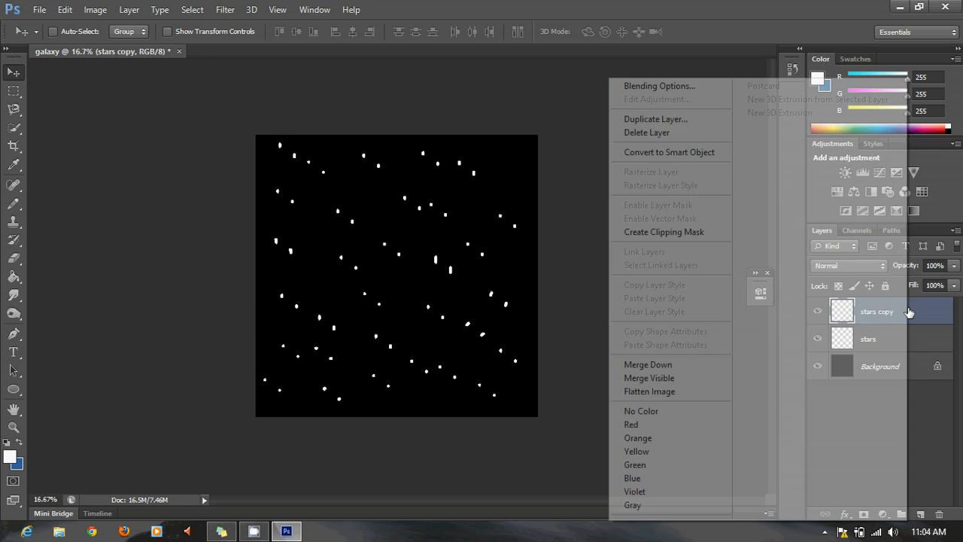
left_click(658, 364)
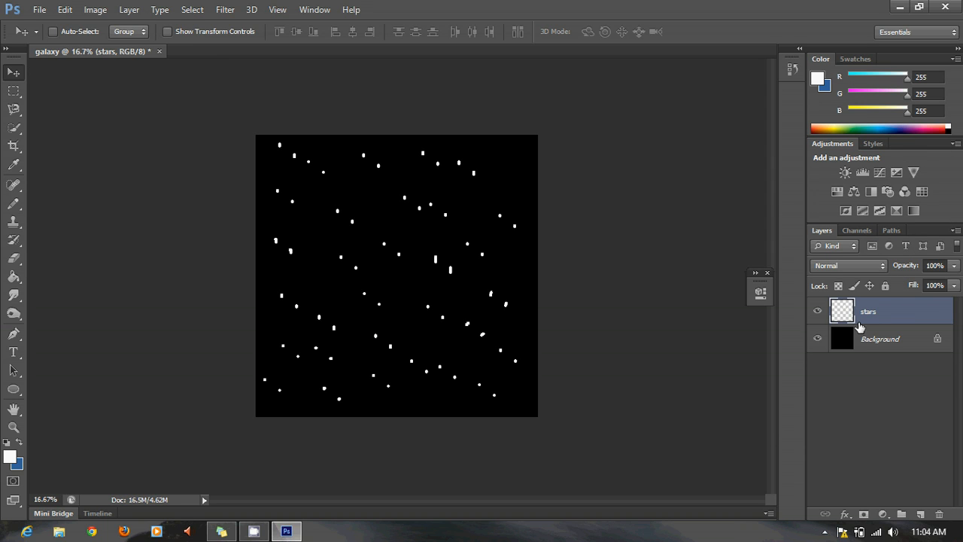
left_click_drag(393, 253, 404, 260)
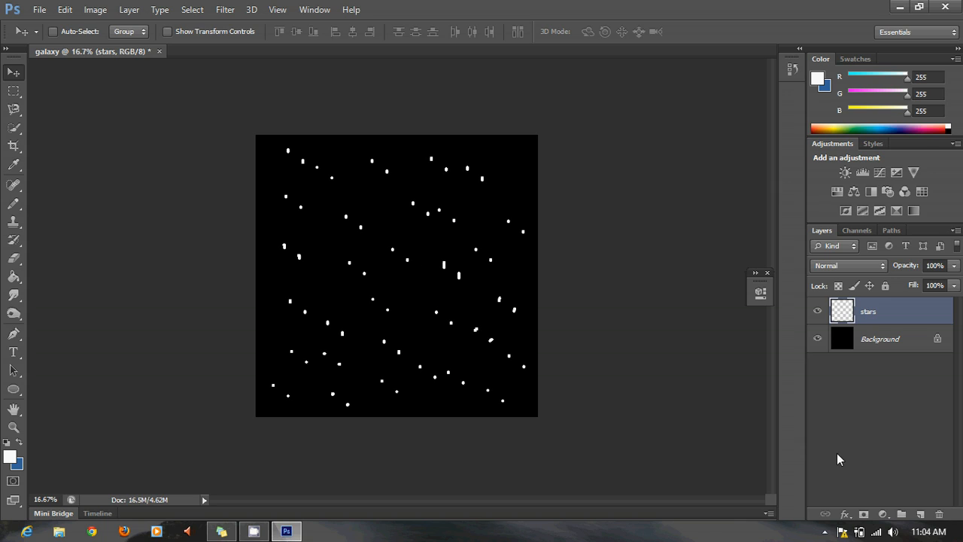
- Add a new layer above the stars layer and name it white
left_click(920, 514)
double_click(871, 310)
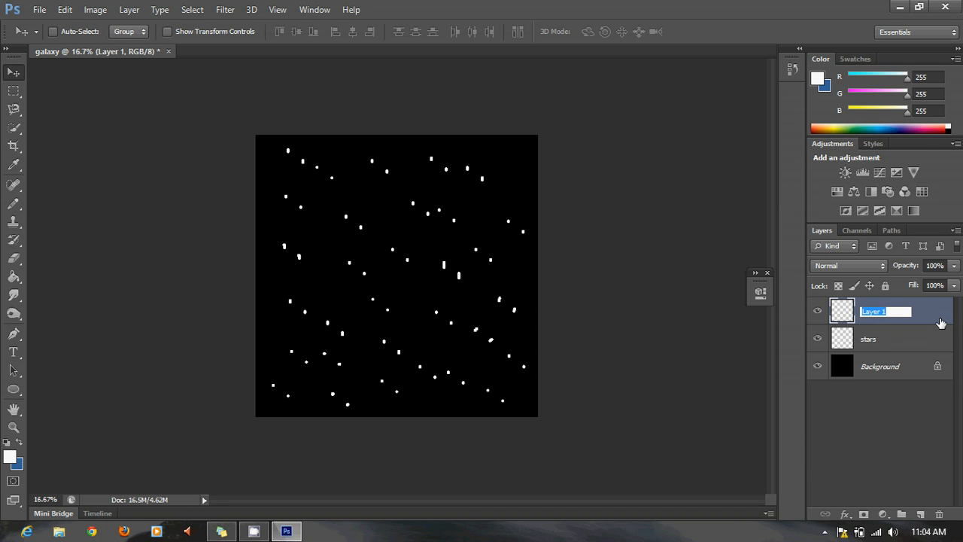
key("Return")
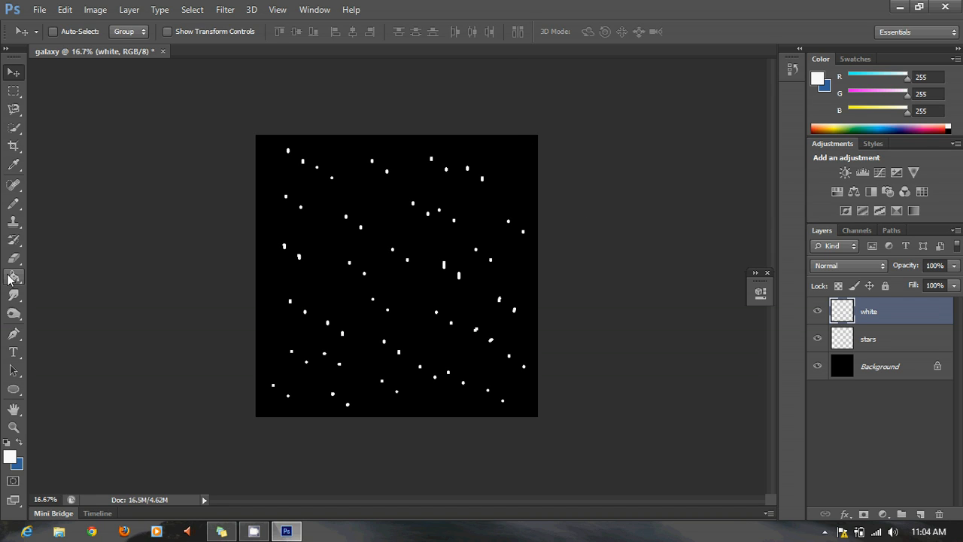
- Paint a solid white column, flared at both ends, down the middle of the white layer with a 100% hard, roughly 200 px Brush
left_click(14, 206)
right_click(15, 215)
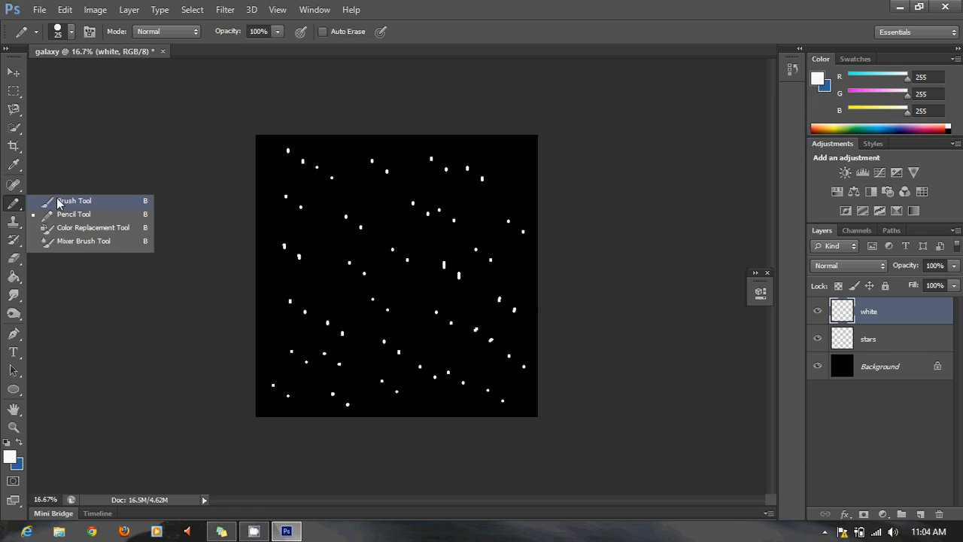
left_click(60, 201)
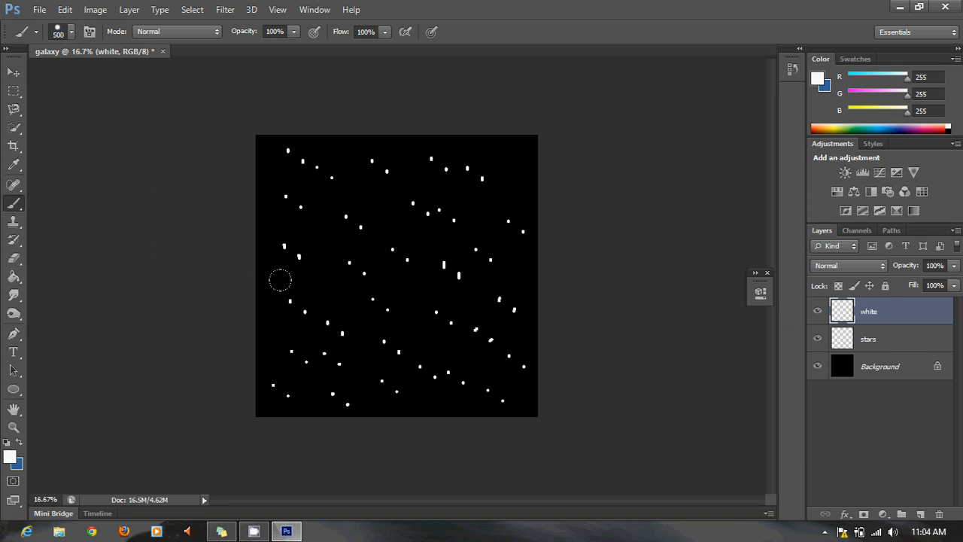
left_click(70, 32)
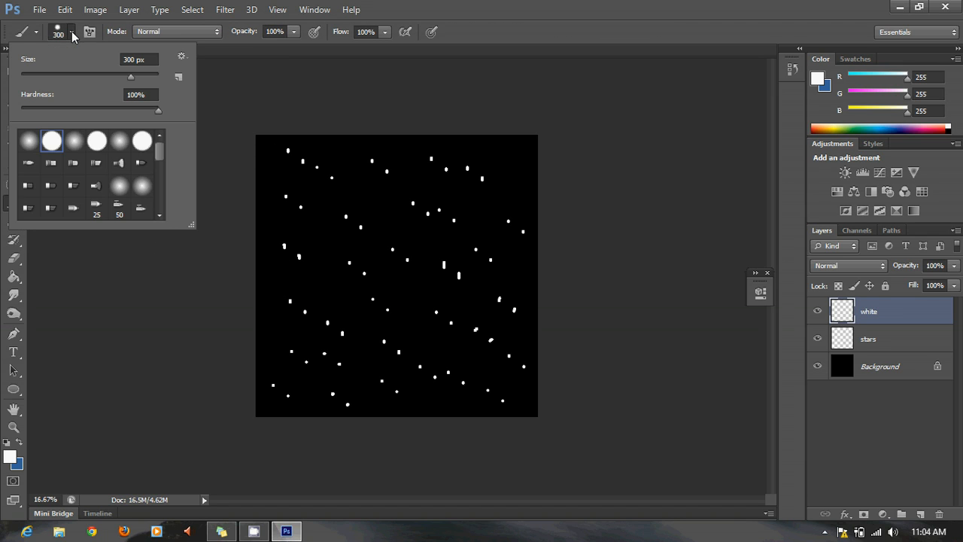
left_click(71, 31)
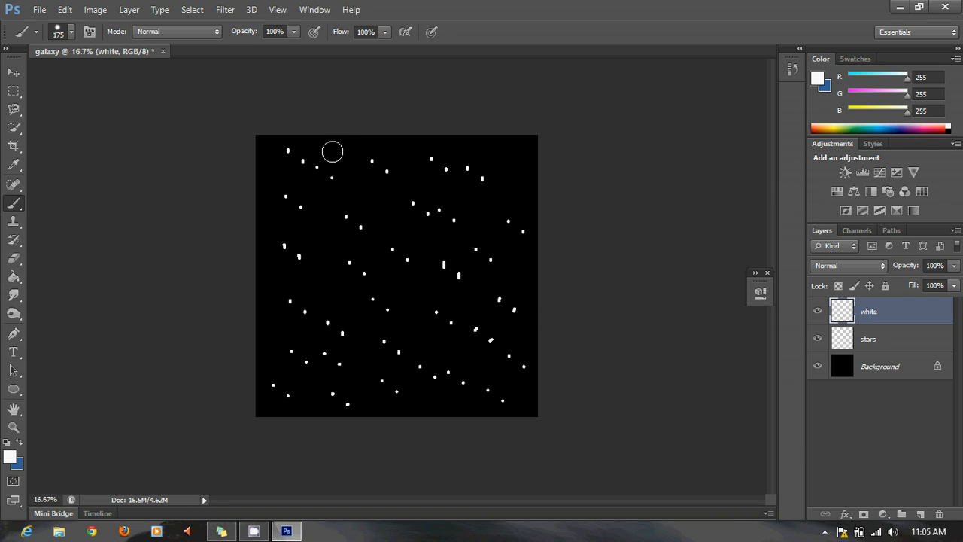
mouse_move(322, 138)
left_mouse_down()
mouse_move(362, 263)
mouse_move(365, 350)
mouse_move(340, 427)
left_mouse_up()
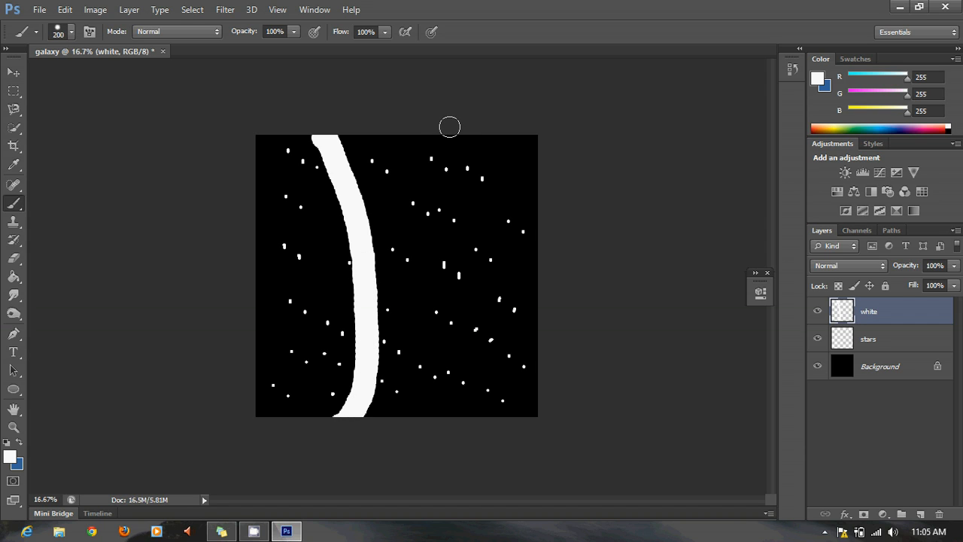
mouse_move(451, 129)
left_mouse_down()
mouse_move(393, 246)
mouse_move(392, 345)
mouse_move(398, 405)
mouse_move(414, 427)
left_mouse_up()
mouse_move(358, 143)
left_mouse_down()
mouse_move(431, 140)
mouse_move(408, 150)
mouse_move(346, 146)
mouse_move(412, 162)
mouse_move(350, 166)
mouse_move(383, 176)
mouse_move(412, 169)
mouse_move(385, 207)
mouse_move(371, 281)
mouse_move(356, 374)
mouse_move(361, 427)
mouse_move(355, 384)
mouse_move(324, 441)
left_mouse_up()
mouse_move(385, 331)
left_mouse_down()
mouse_move(376, 424)
mouse_move(374, 384)
mouse_move(381, 429)
mouse_move(373, 310)
left_mouse_up()
left_click_drag(371, 204, 382, 181)
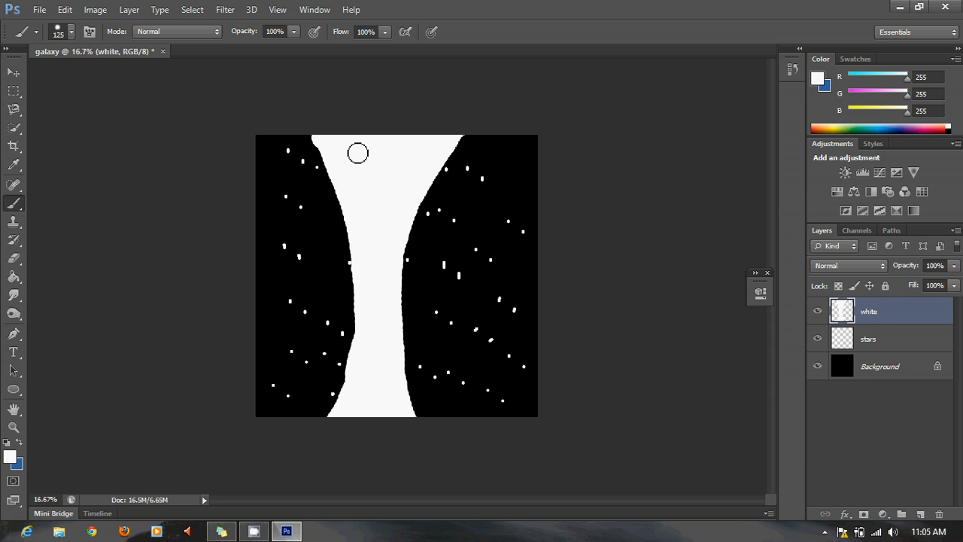
- Reduce the brush size and set the foreground colour to yellow, RGB 255, 222, 3
key("bracketleft")
left_click(10, 458)
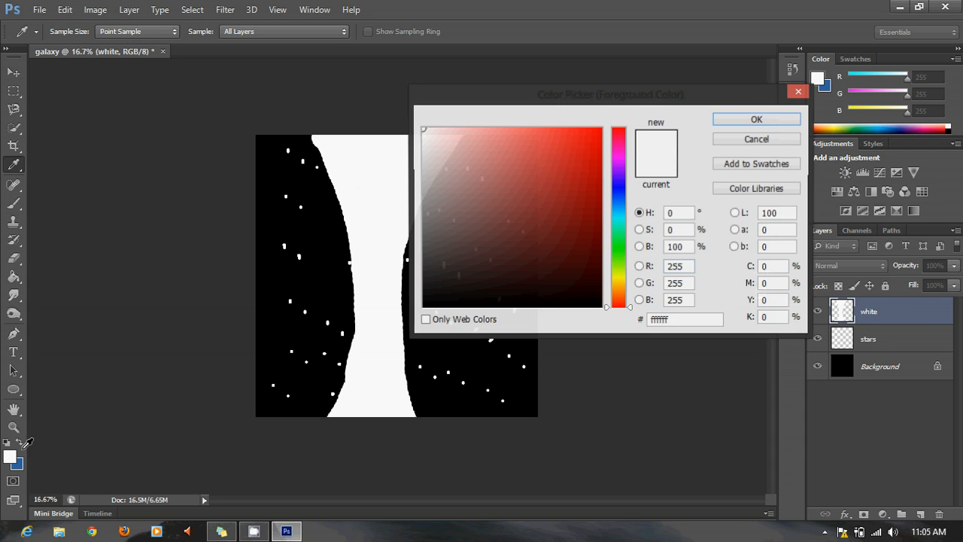
left_click(621, 283)
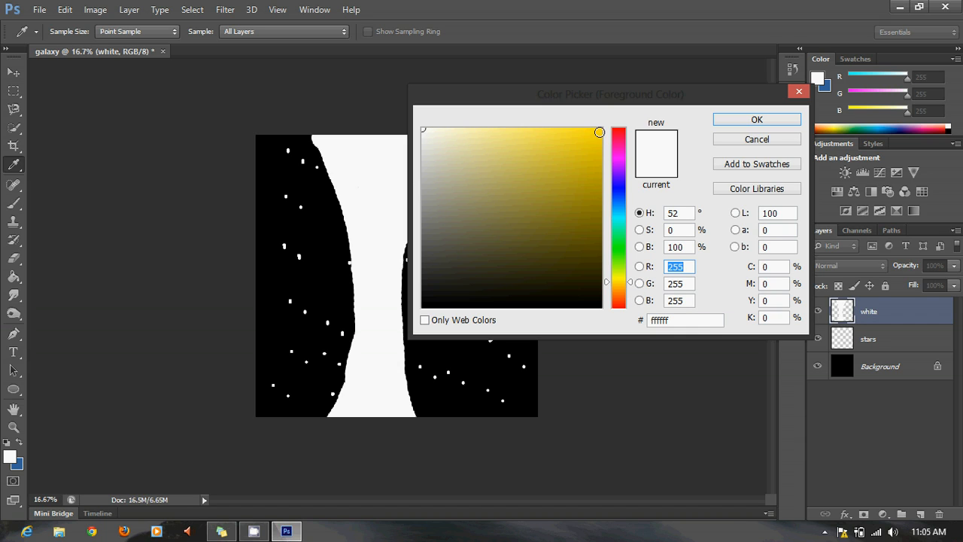
left_click(599, 133)
left_click(756, 120)
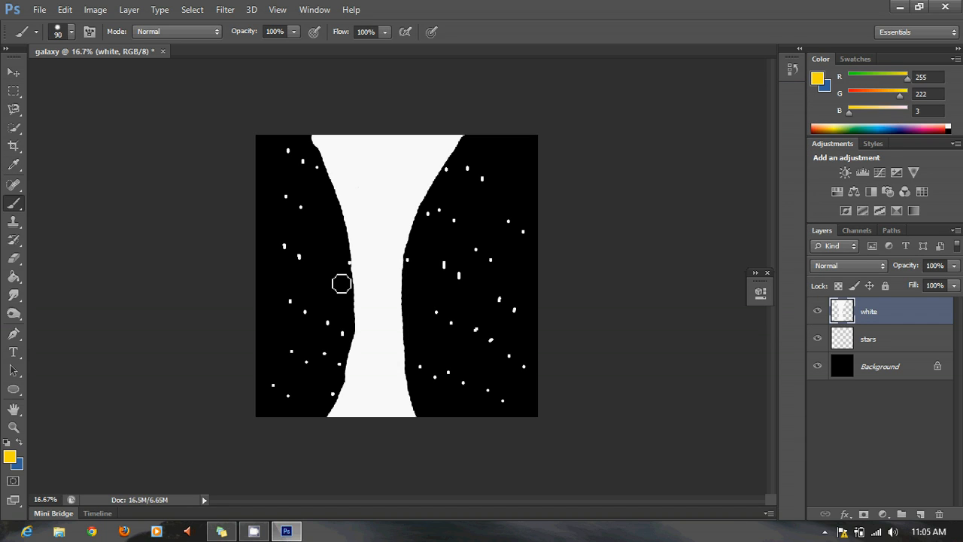
- Paint soft yellow bands along both edges of the white column with a low-hardness brush of about 150 px
left_click(72, 32)
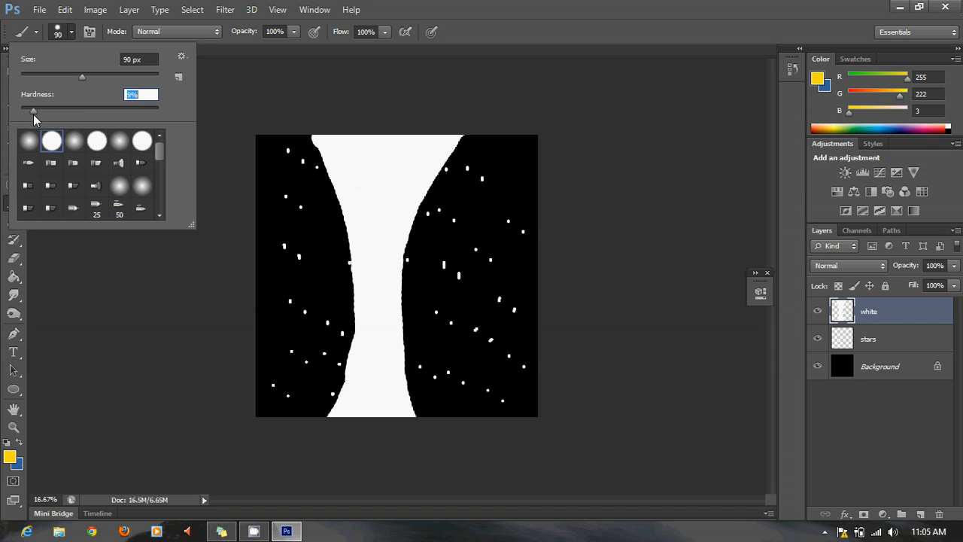
left_click_drag(30, 114, 29, 114)
left_click(316, 141)
key("bracketright")
key("bracketright")
key("bracketright")
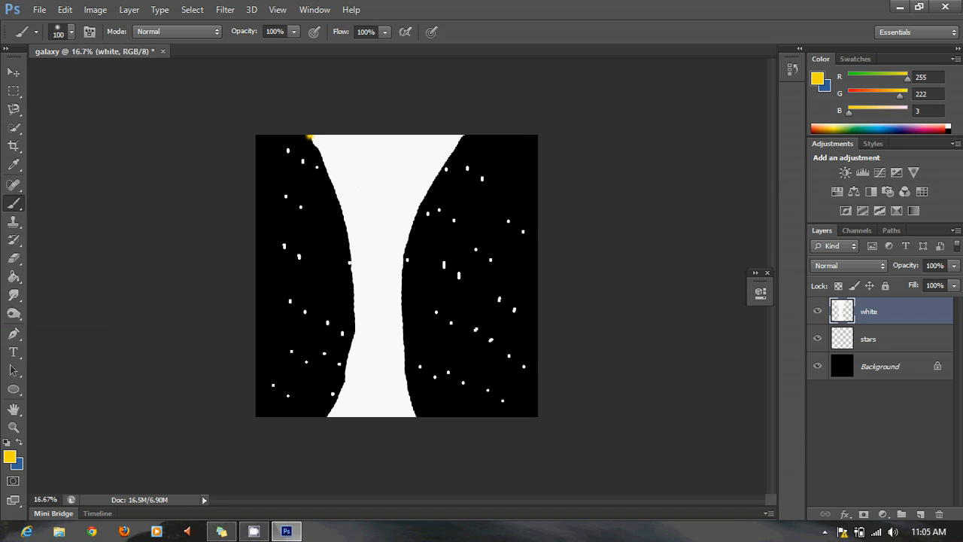
mouse_move(307, 139)
left_mouse_down()
mouse_move(356, 333)
mouse_move(357, 389)
mouse_move(327, 440)
left_mouse_up()
mouse_move(329, 150)
left_mouse_down()
mouse_move(352, 287)
mouse_move(324, 135)
mouse_move(328, 162)
left_mouse_up()
mouse_move(350, 304)
left_mouse_down()
mouse_move(352, 374)
mouse_move(335, 429)
mouse_move(352, 374)
mouse_move(340, 409)
left_mouse_up()
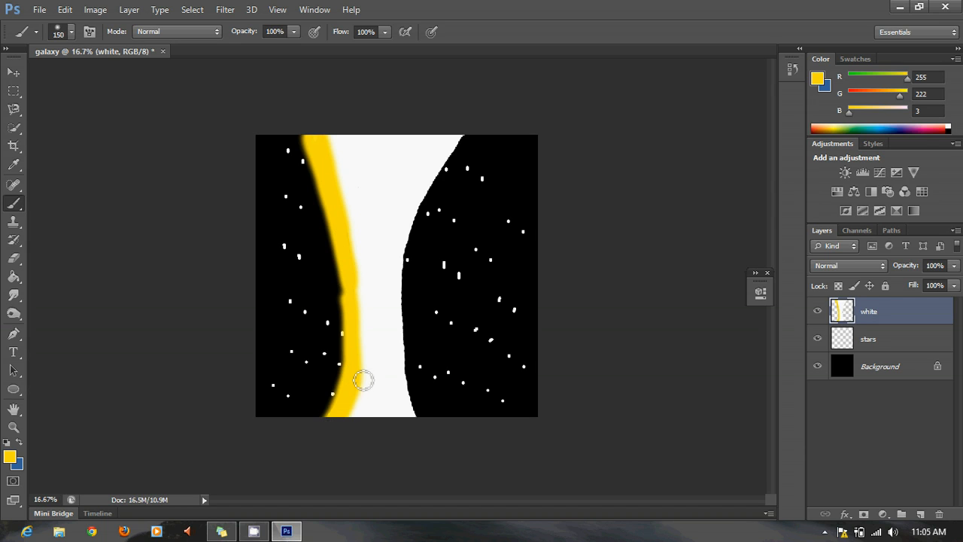
mouse_move(468, 140)
left_mouse_down()
mouse_move(410, 266)
mouse_move(403, 372)
mouse_move(421, 443)
left_mouse_up()
mouse_move(463, 140)
left_mouse_down()
mouse_move(415, 236)
mouse_move(404, 310)
mouse_move(409, 400)
mouse_move(440, 452)
left_mouse_up()
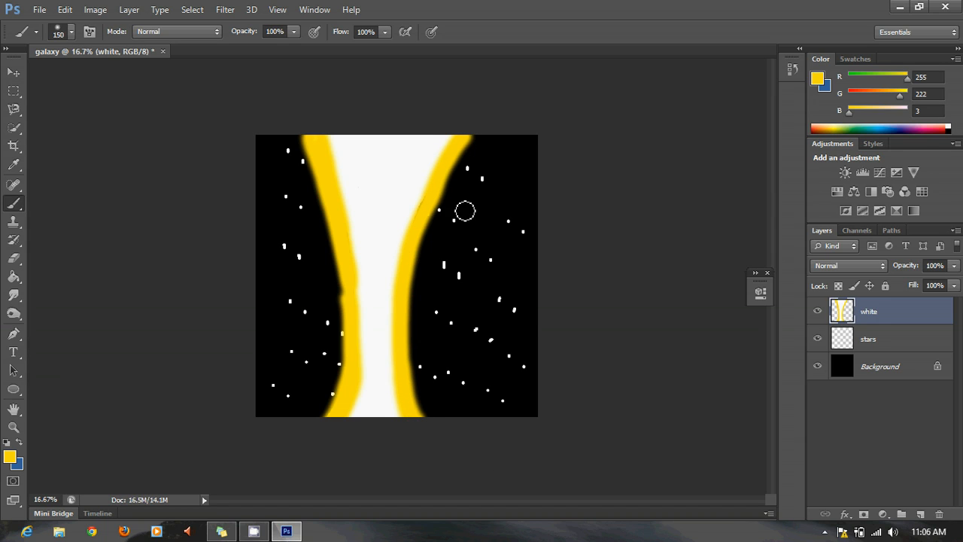
- Set the foreground colour to grey #82817d and paint soft grey bands along the outer edges of both yellow bands
left_click(14, 457)
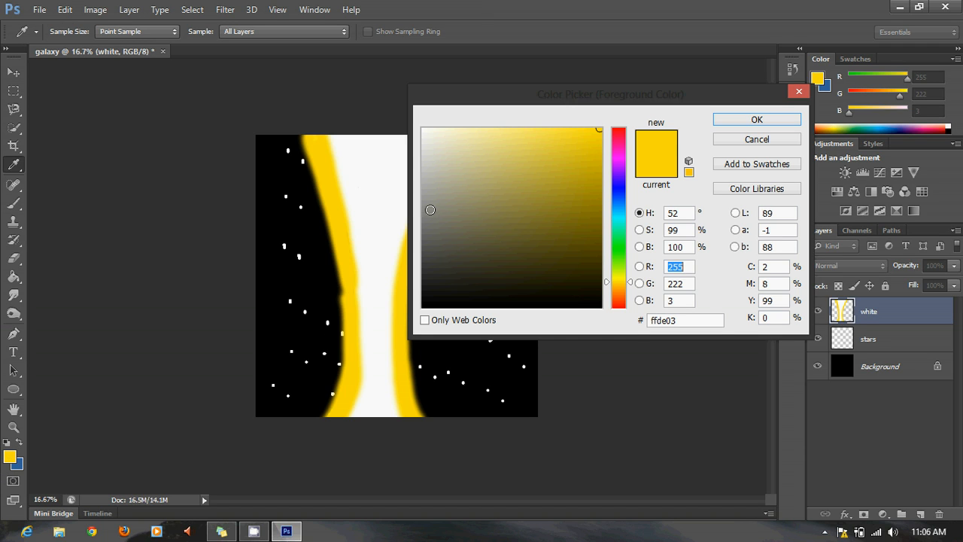
left_click(428, 215)
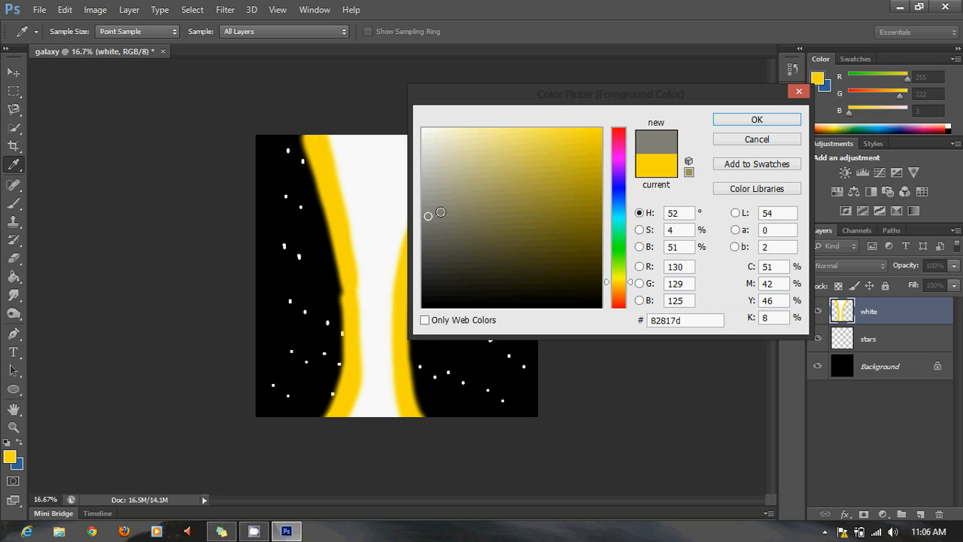
left_click(757, 121)
key("b")
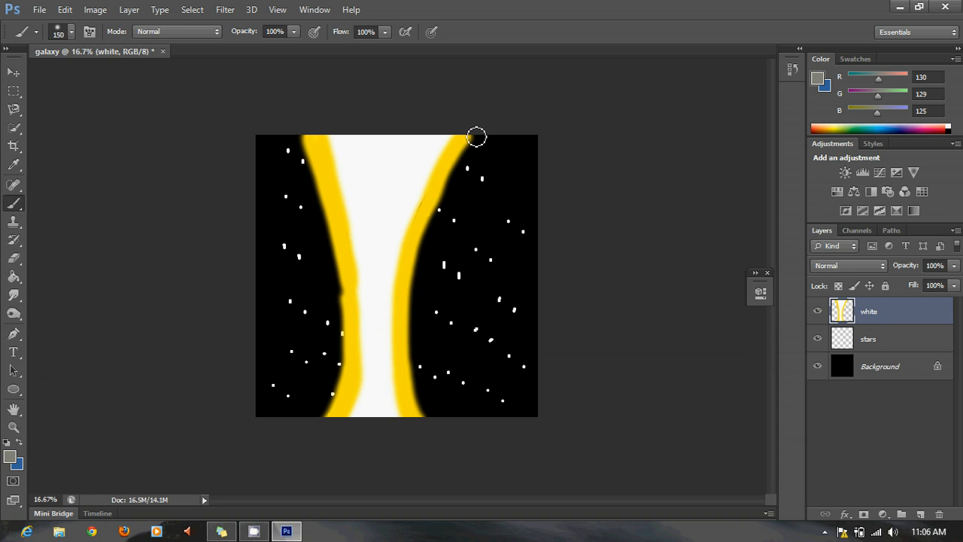
mouse_move(475, 141)
left_mouse_down()
mouse_move(430, 223)
mouse_move(418, 278)
mouse_move(411, 368)
mouse_move(438, 445)
left_mouse_up()
mouse_move(301, 135)
left_mouse_down()
mouse_move(337, 268)
mouse_move(347, 373)
mouse_move(312, 449)
left_mouse_up()
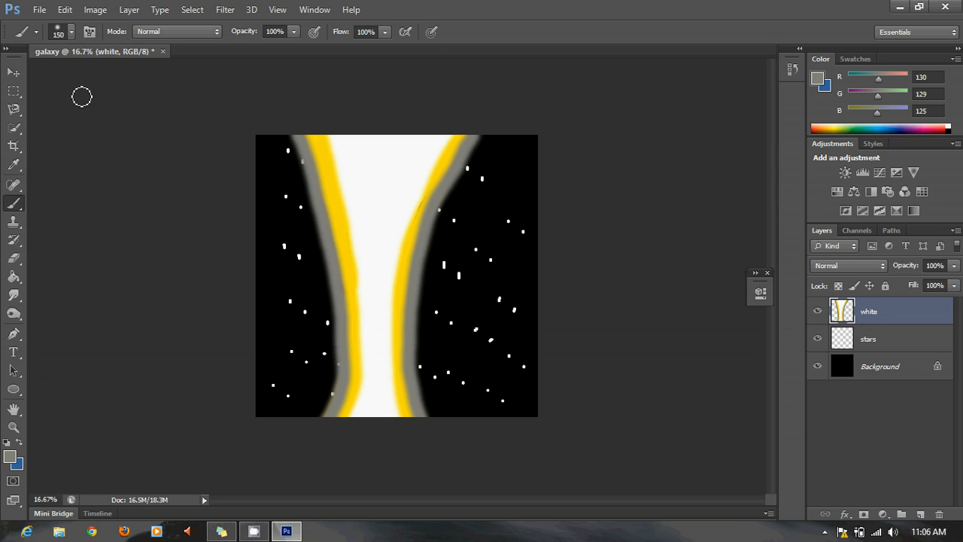
- Apply the Twirl distort filter to the white layer with an angle of 999°
left_click(13, 369)
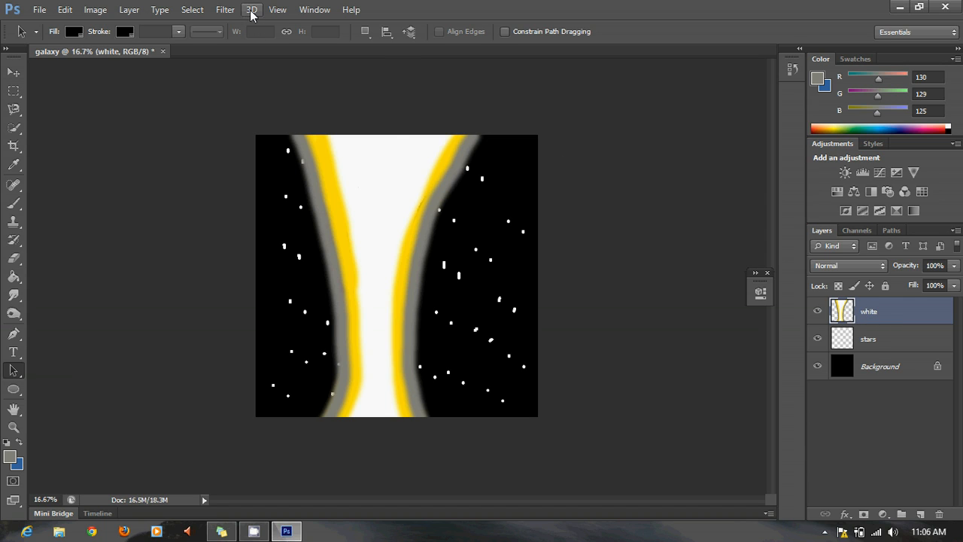
left_click(227, 9)
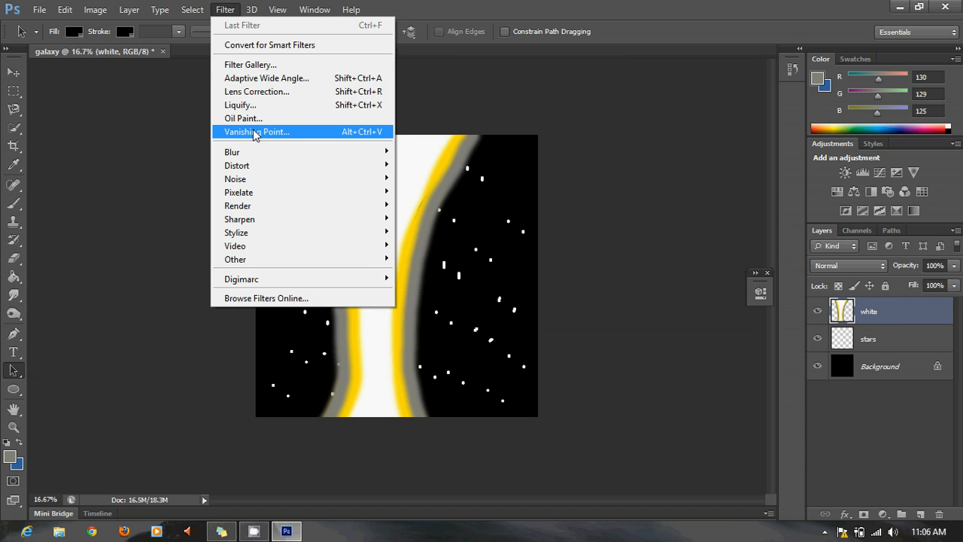
mouse_move(389, 169)
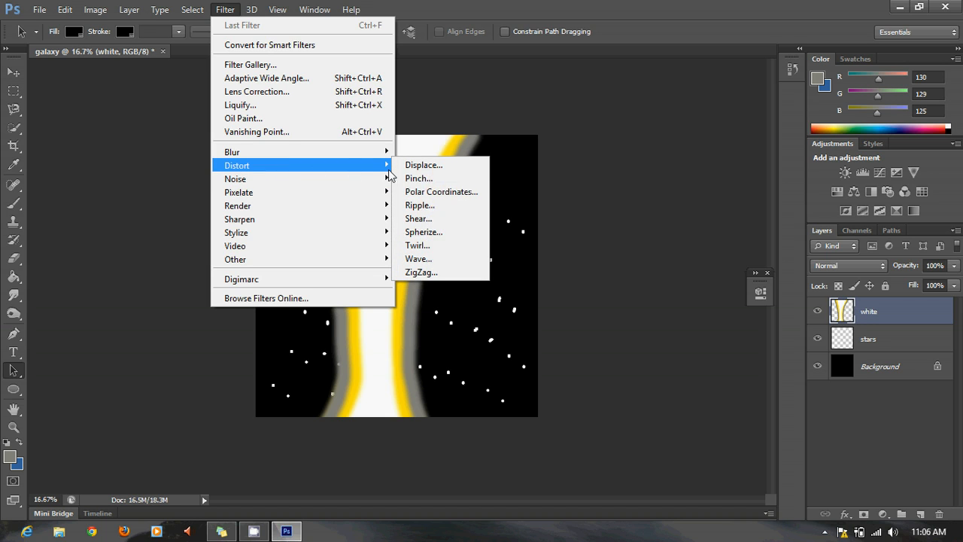
left_click(428, 245)
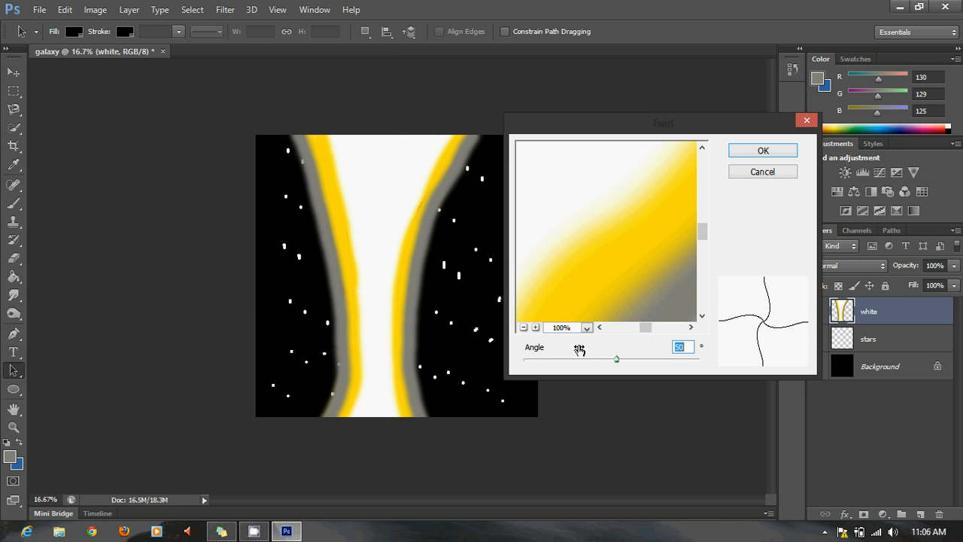
left_click(524, 328)
left_click(523, 328)
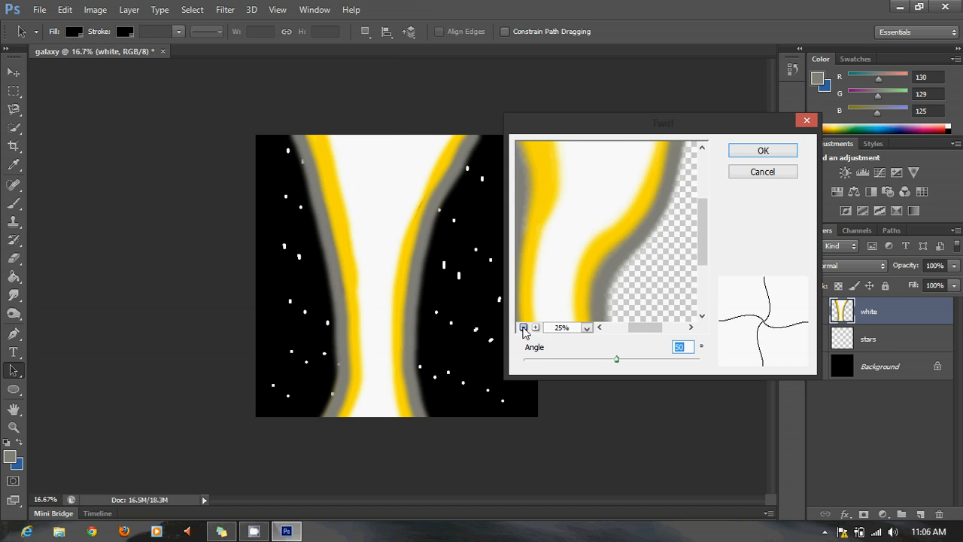
left_click(523, 328)
left_click(524, 328)
left_click(535, 328)
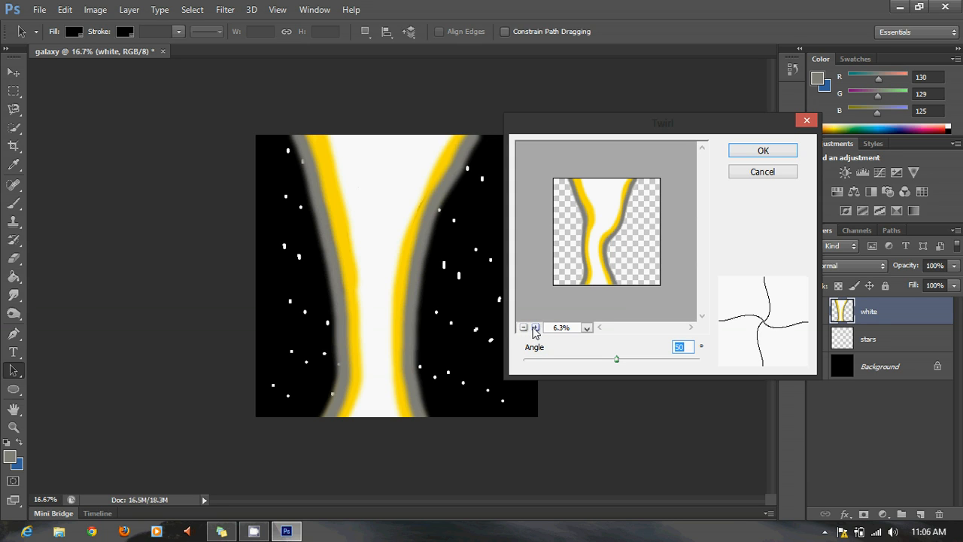
left_click_drag(619, 362, 701, 366)
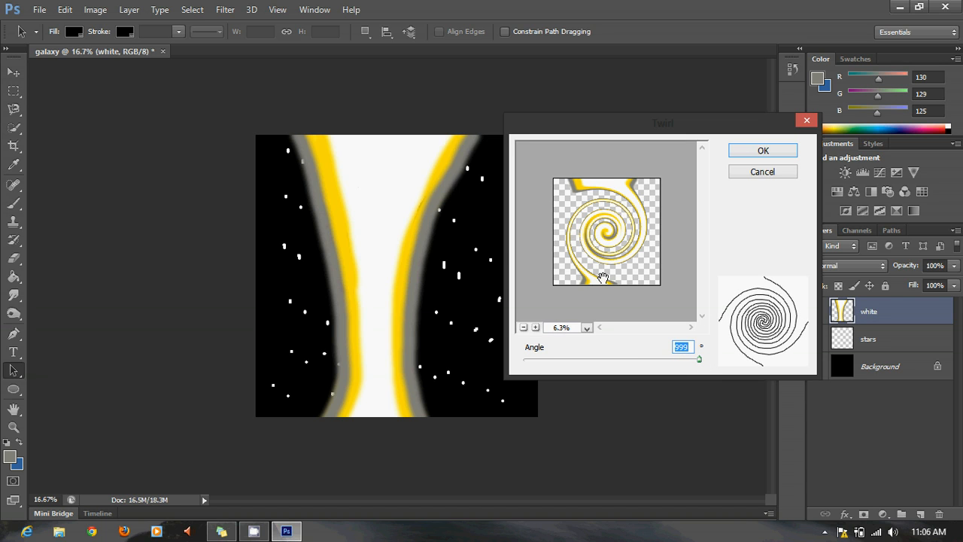
left_click(759, 153)
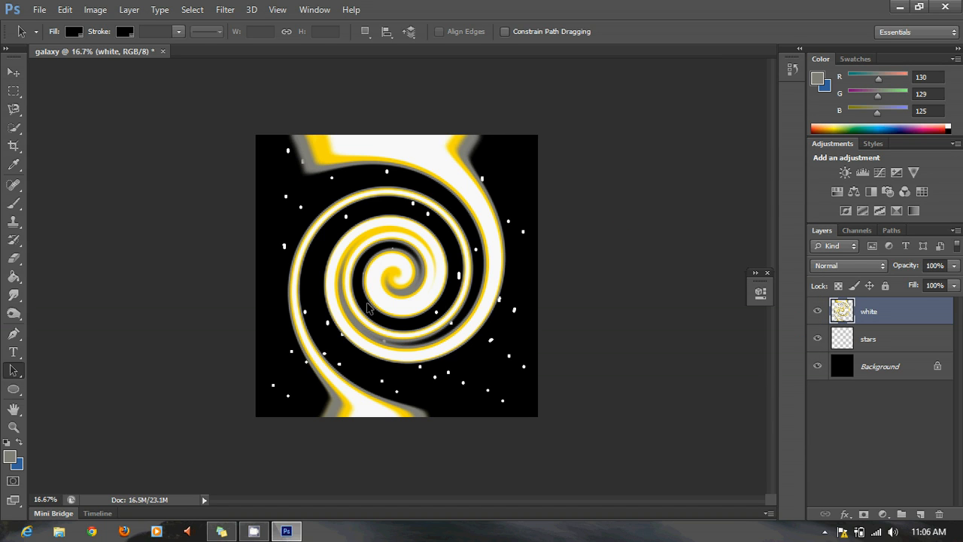
- Apply a Motion Blur to the stars layer with a 3° angle and a distance of 32 pixels
left_click(877, 342)
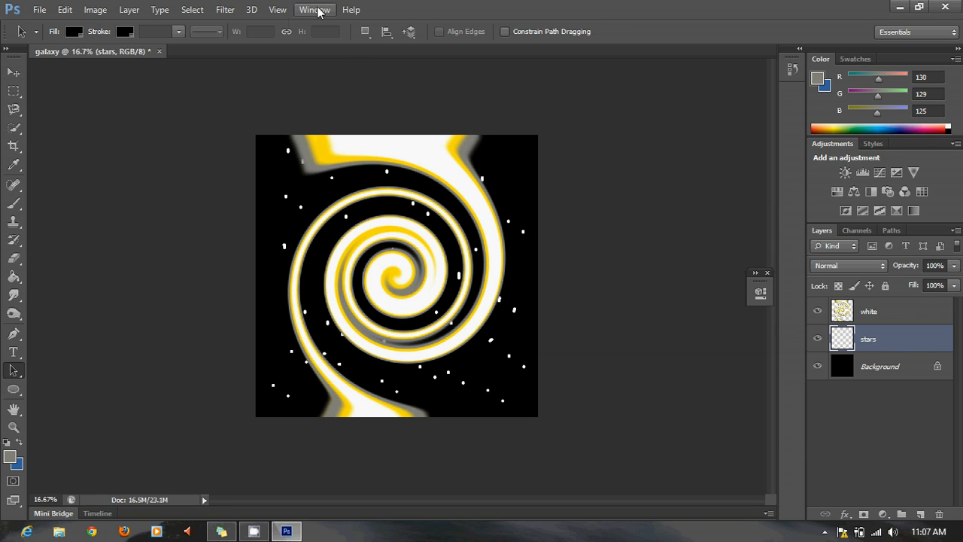
left_click(221, 11)
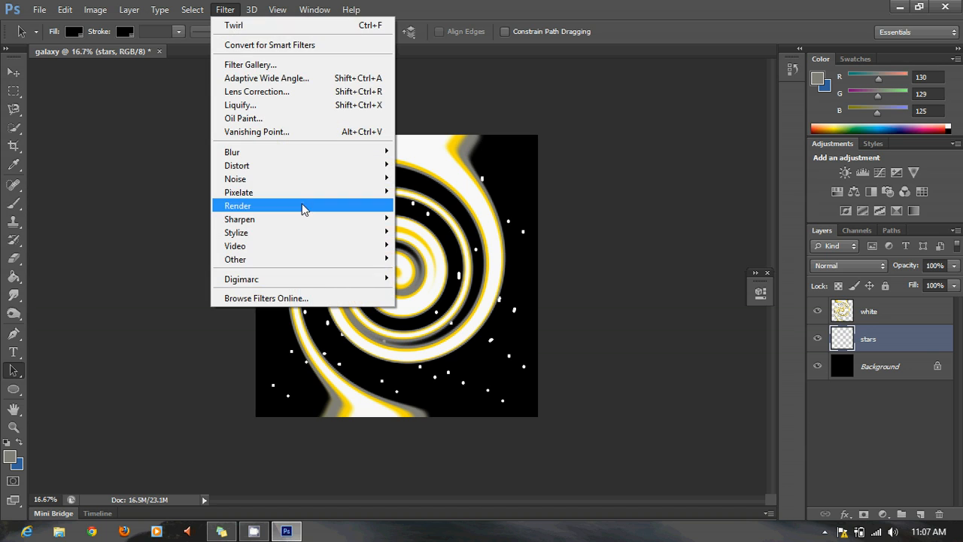
mouse_move(323, 156)
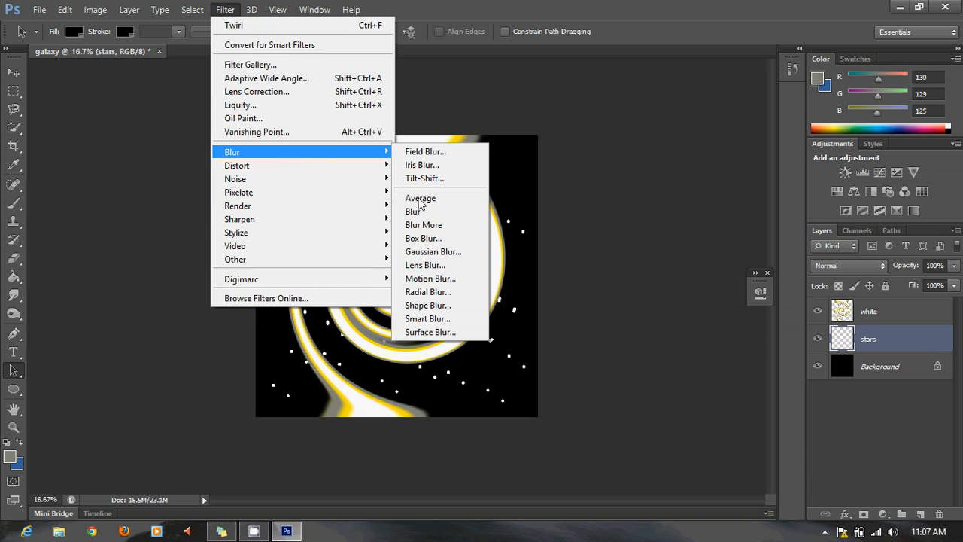
left_click(444, 277)
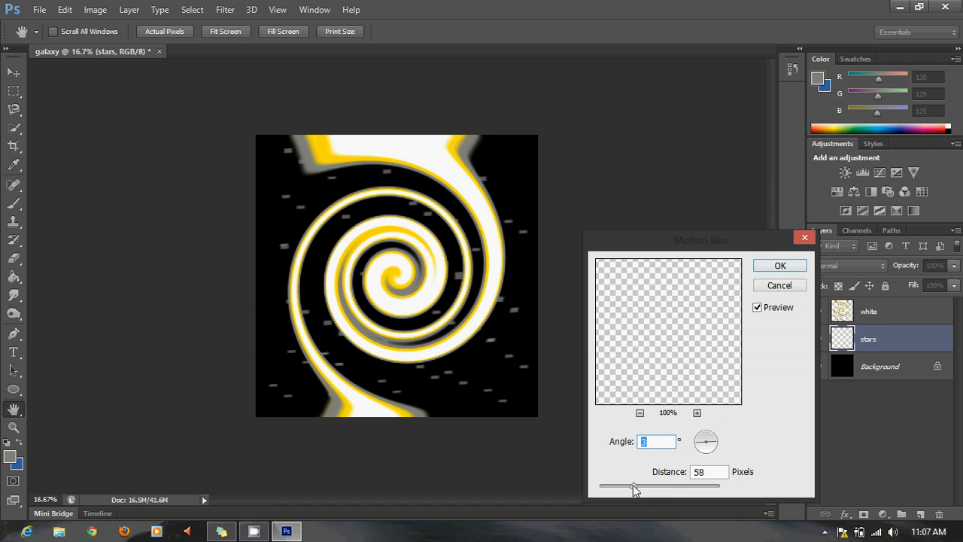
mouse_move(629, 485)
left_mouse_down()
mouse_move(610, 486)
mouse_move(619, 486)
left_mouse_up()
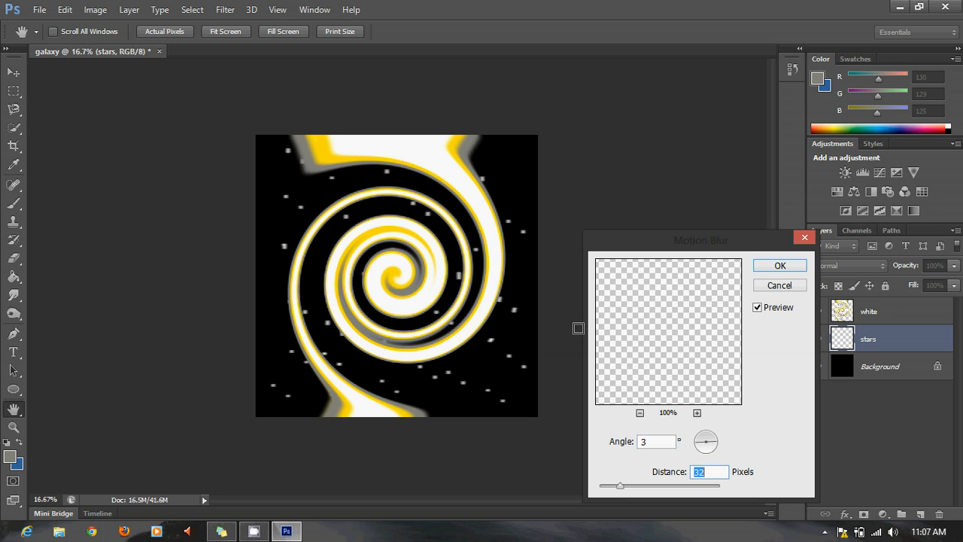
left_click(782, 267)
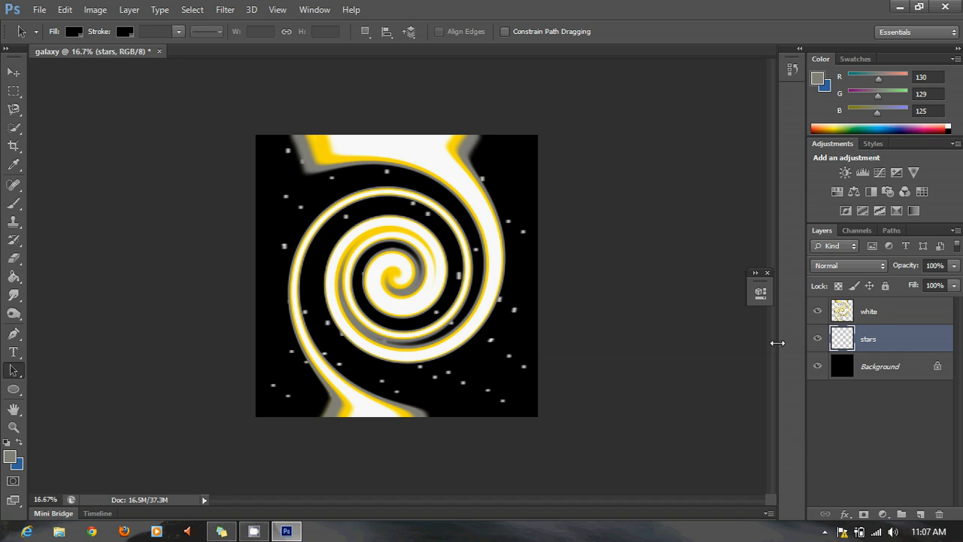
- Add a new layer above the white layer and name it smoke
left_click(885, 316)
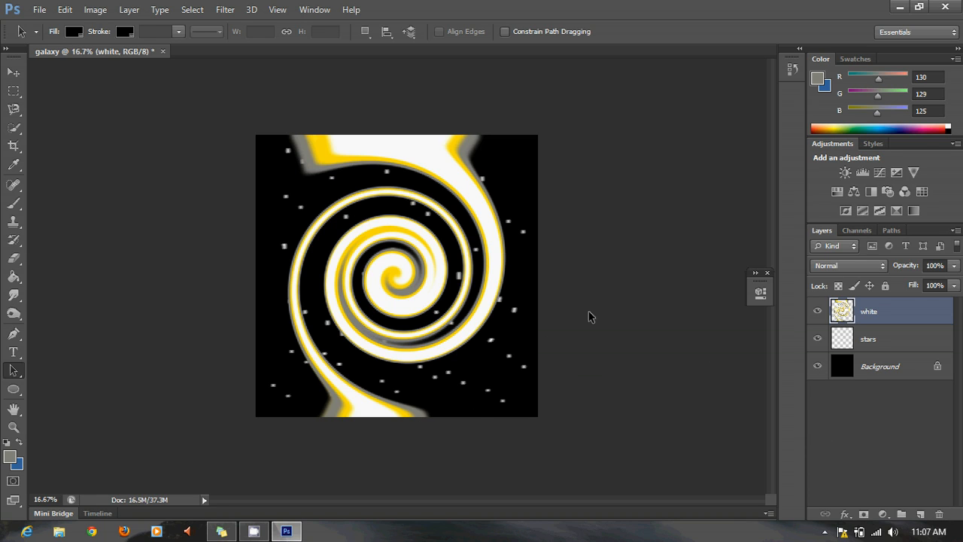
left_click(920, 513)
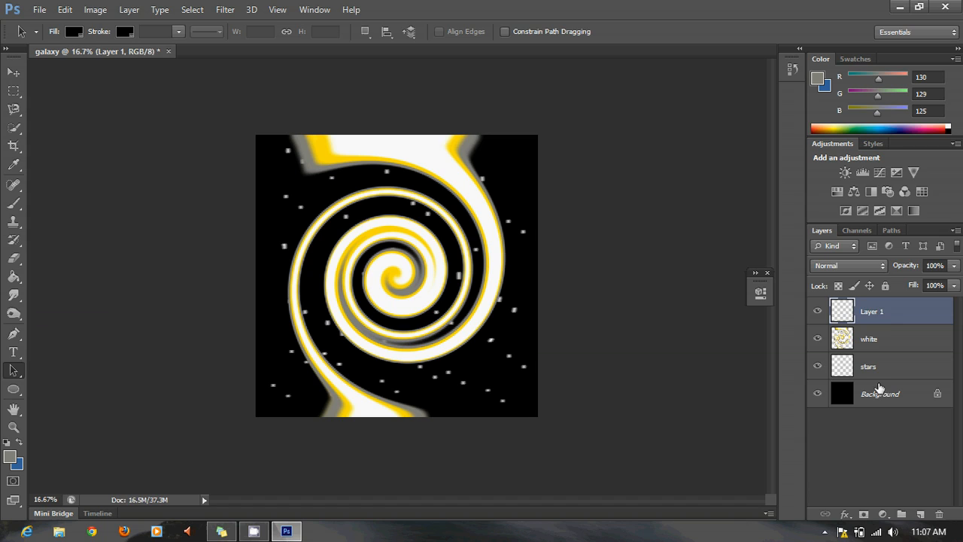
double_click(872, 312)
type("smoke")
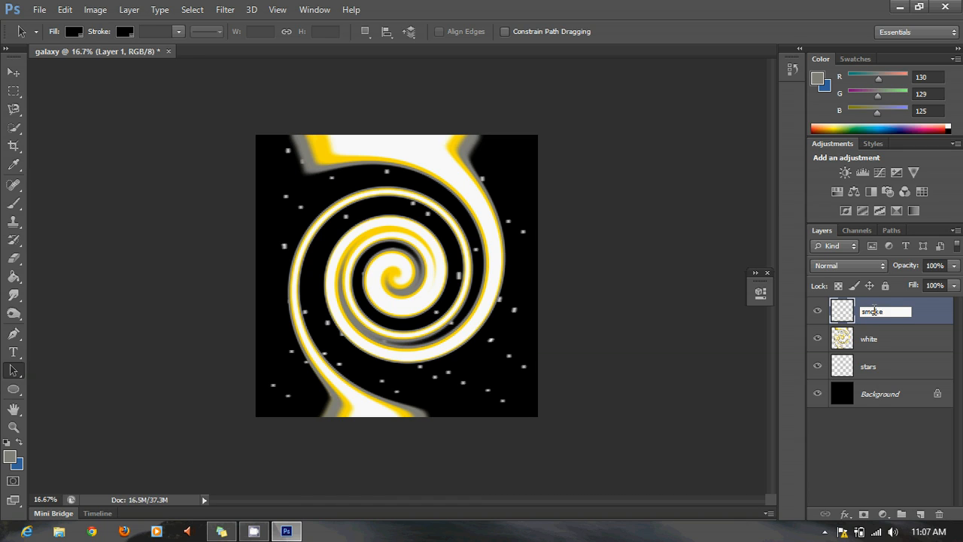
key("Return")
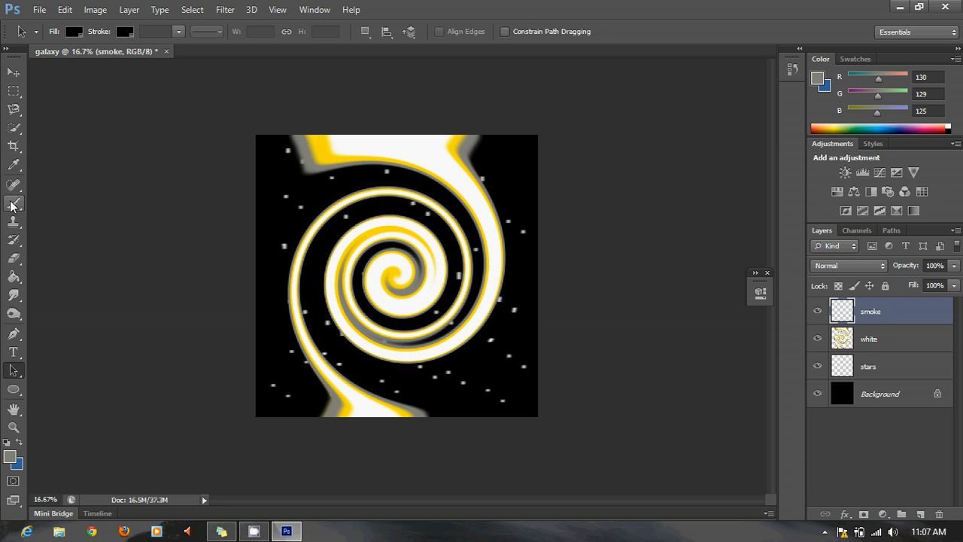
- Set up the Pencil tool with a 9 px tip and an off-white foreground colour of RGB 253, 253, 250
left_click_drag(13, 203, 51, 209)
left_click(63, 217)
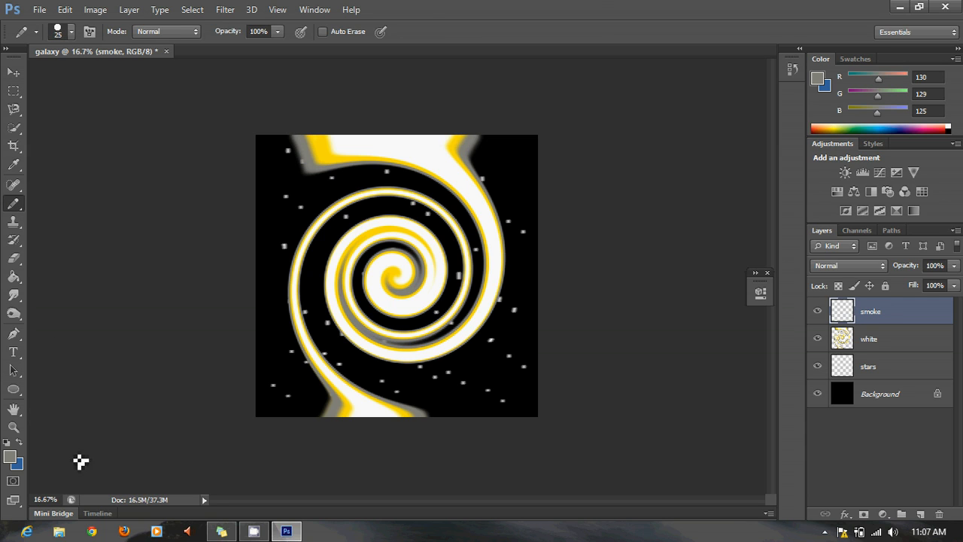
left_click(11, 456)
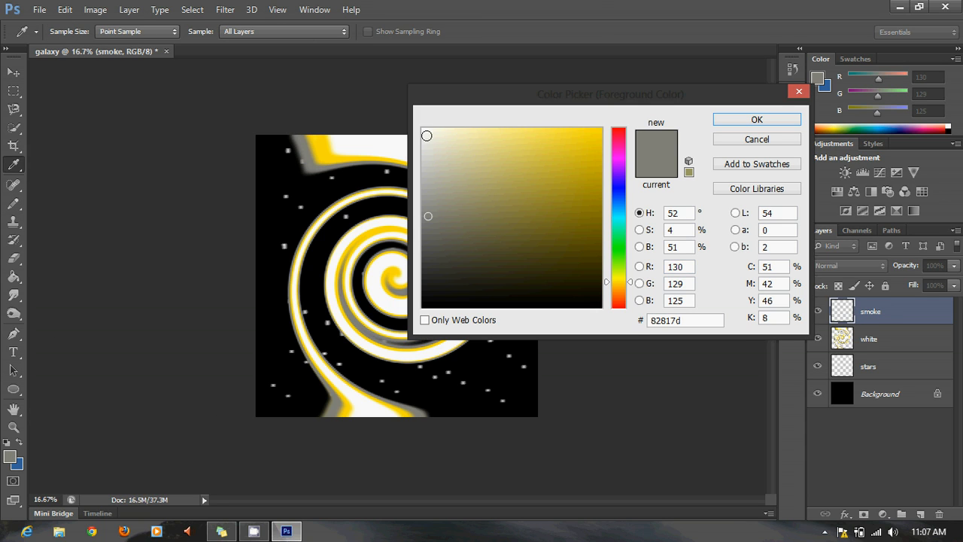
left_click(425, 134)
left_click(762, 122)
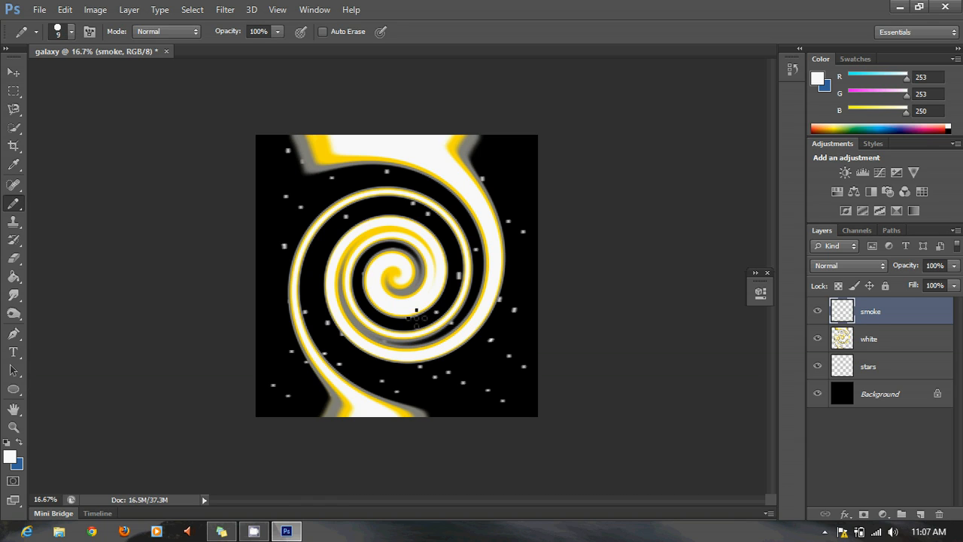
- Draw thin curved white strokes on the smoke layer, radiating outward from the centre of the spiral in all directions
mouse_move(419, 314)
left_mouse_down()
mouse_move(430, 358)
mouse_move(407, 410)
left_mouse_up()
mouse_move(387, 311)
left_mouse_down()
mouse_move(342, 345)
mouse_move(311, 347)
left_mouse_up()
mouse_move(365, 288)
left_mouse_down()
mouse_move(330, 276)
mouse_move(303, 229)
left_mouse_up()
mouse_move(376, 254)
left_mouse_down()
mouse_move(390, 211)
mouse_move(427, 175)
left_mouse_up()
left_click_drag(416, 251, 480, 227)
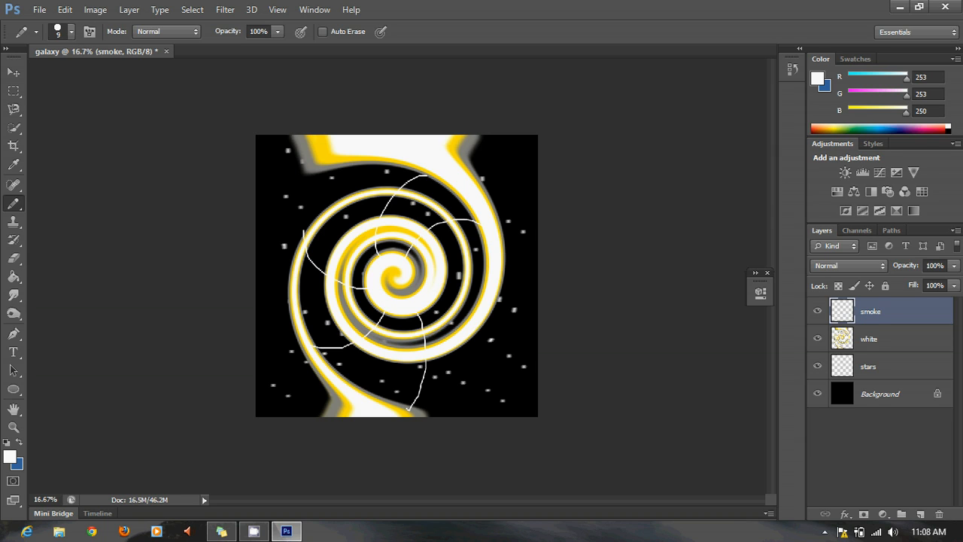
mouse_move(419, 271)
left_mouse_down()
mouse_move(461, 262)
mouse_move(474, 288)
mouse_move(475, 377)
left_mouse_up()
mouse_move(402, 314)
left_mouse_down()
mouse_move(386, 391)
mouse_move(370, 399)
left_mouse_up()
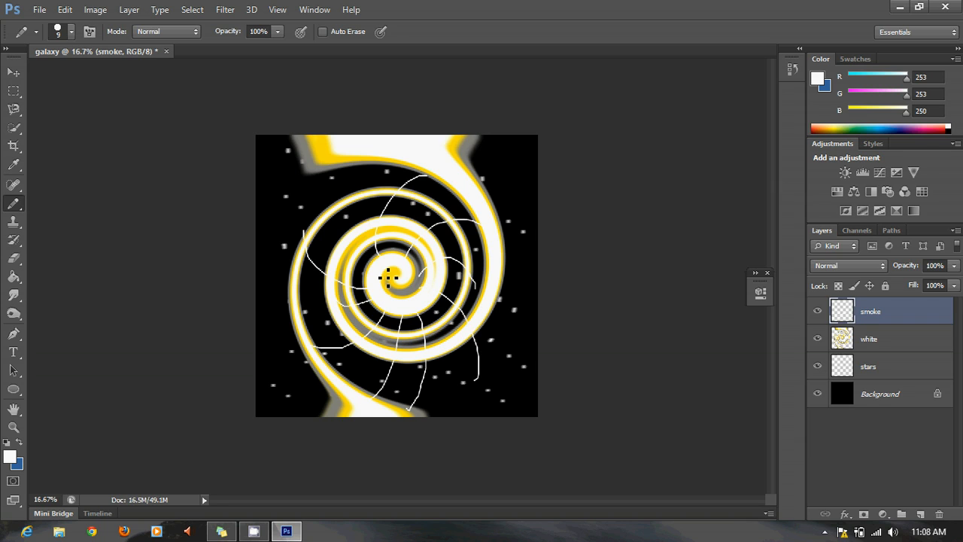
left_click_drag(370, 259, 354, 200)
left_click(845, 513)
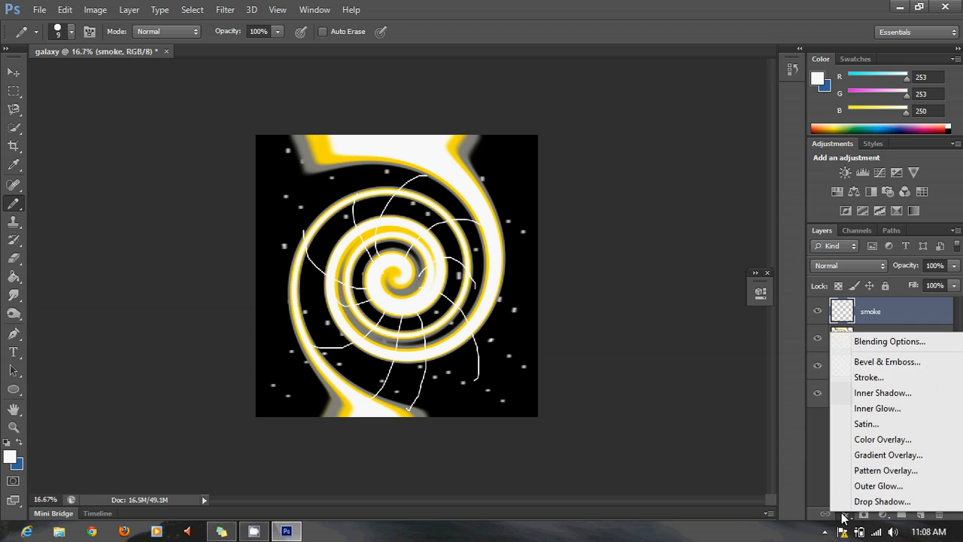
left_click(878, 343)
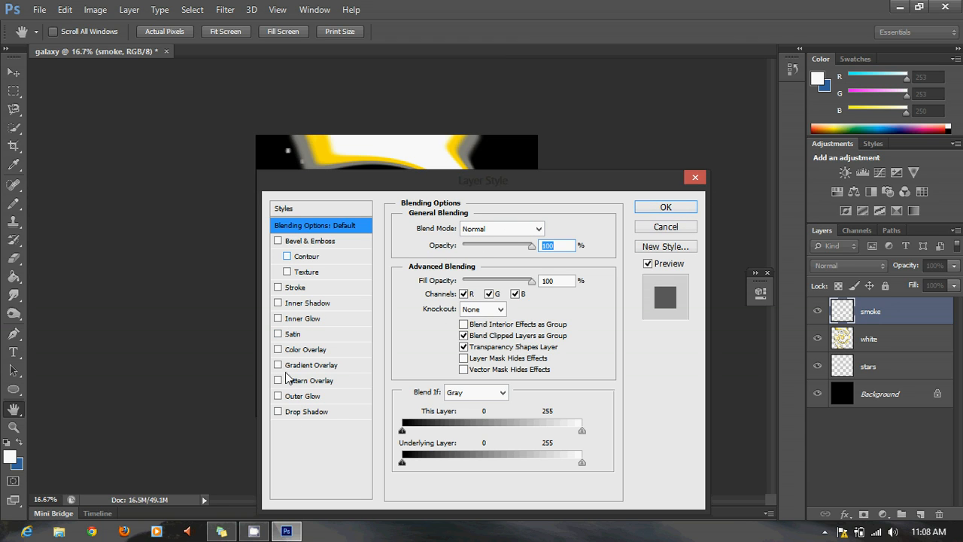
left_click(666, 228)
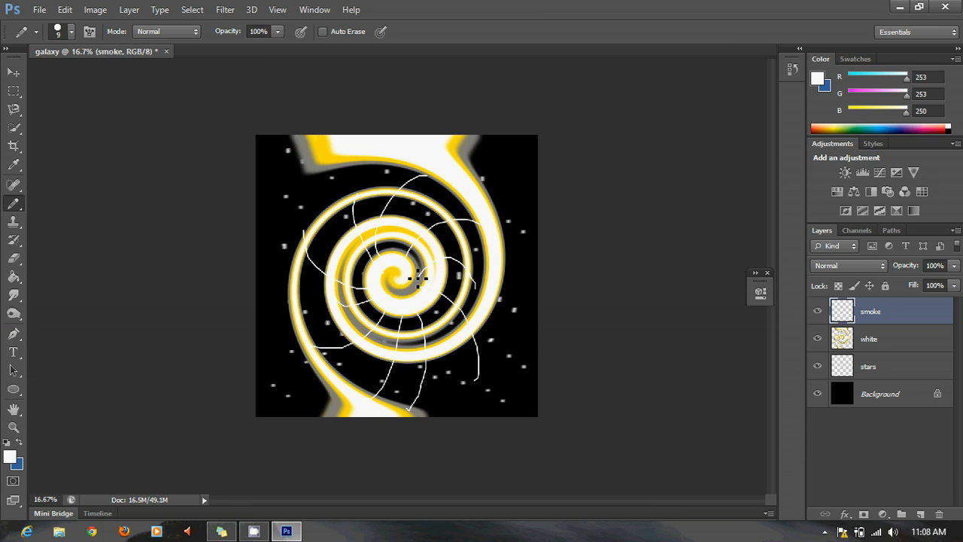
- Fill the gaps between the radiating smoke strokes with more thin curved white lines, some reaching past the spiral's edge
left_click_drag(411, 264, 513, 226)
left_click_drag(437, 325, 449, 412)
left_click_drag(387, 324, 352, 372)
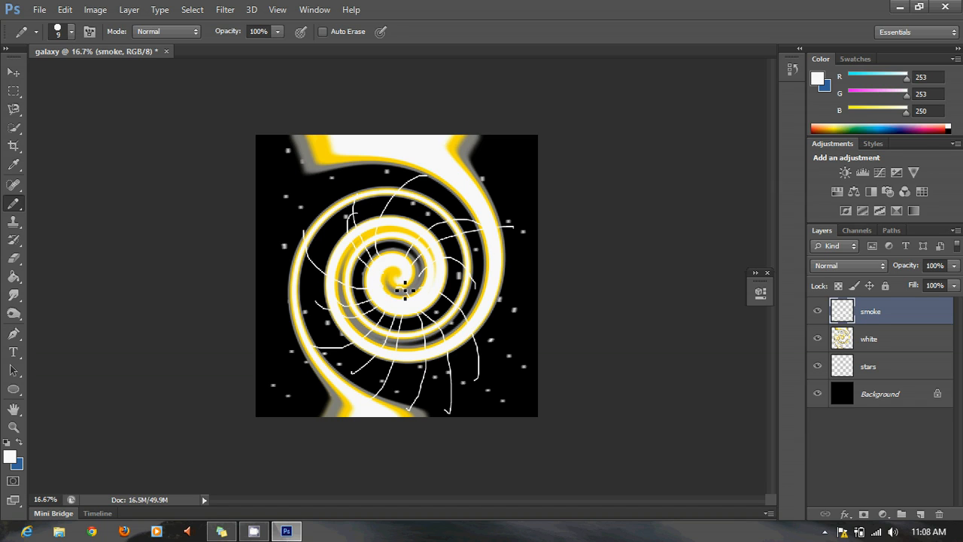
mouse_move(403, 262)
left_mouse_down()
mouse_move(397, 305)
mouse_move(400, 273)
left_mouse_up()
mouse_move(418, 234)
left_mouse_down()
mouse_move(482, 188)
mouse_move(527, 188)
left_mouse_up()
left_click_drag(393, 239, 340, 184)
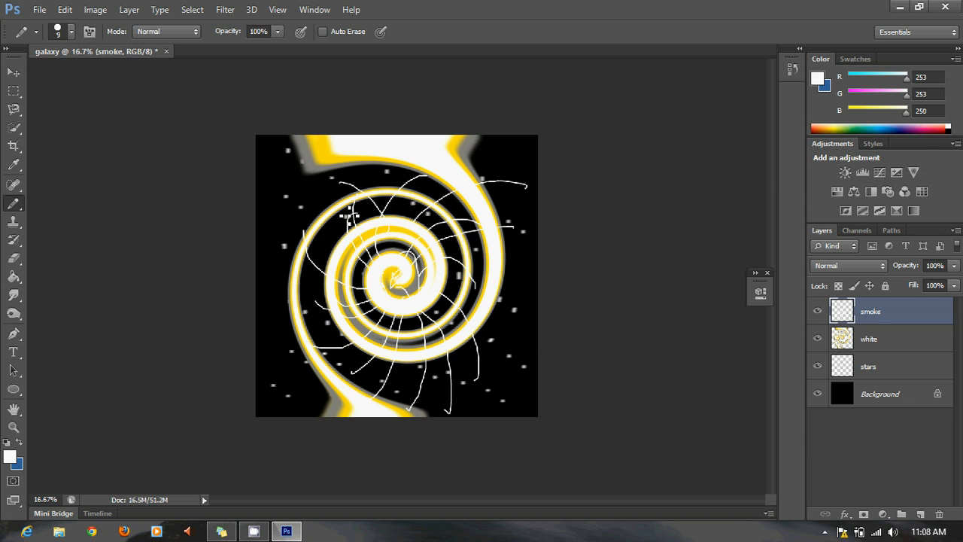
left_click_drag(356, 243, 374, 188)
left_click_drag(439, 328, 433, 391)
mouse_move(381, 316)
left_mouse_down()
mouse_move(363, 343)
mouse_move(310, 365)
left_mouse_up()
mouse_move(386, 296)
left_mouse_down()
mouse_move(331, 274)
mouse_move(321, 249)
left_mouse_up()
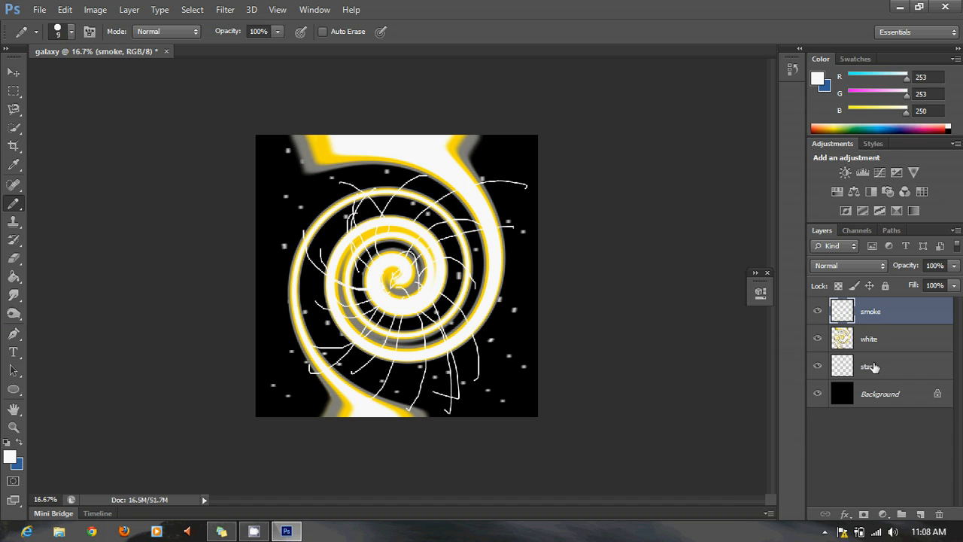
- Add a white Outer Glow to the smoke layer with 15% spread and a size of 43 px
left_click(845, 515)
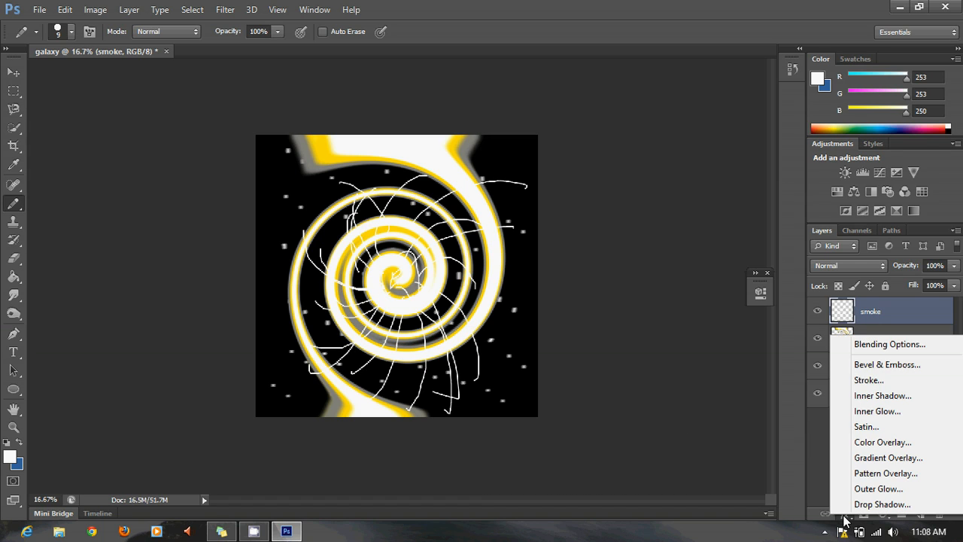
left_click(895, 343)
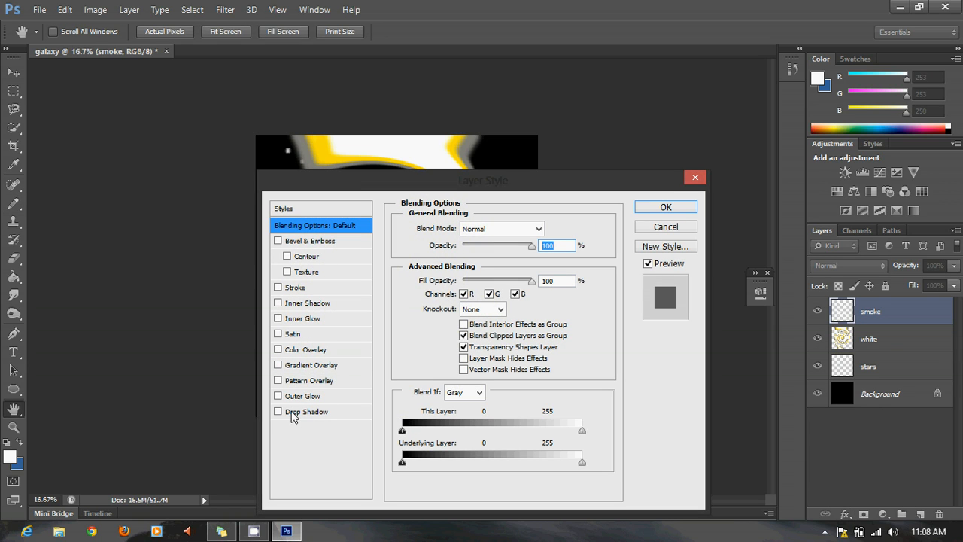
left_click(279, 396)
left_click(295, 395)
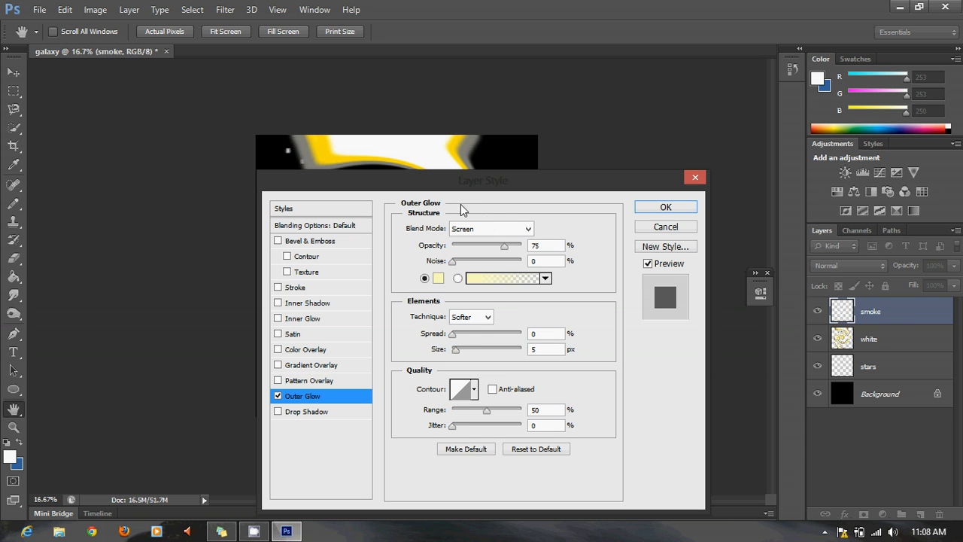
left_click_drag(446, 187, 675, 128)
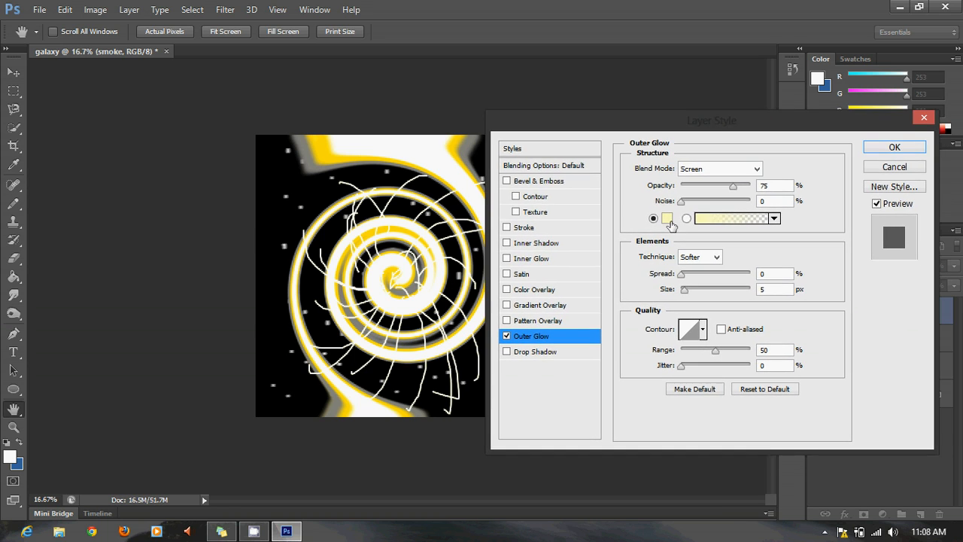
left_click(667, 220)
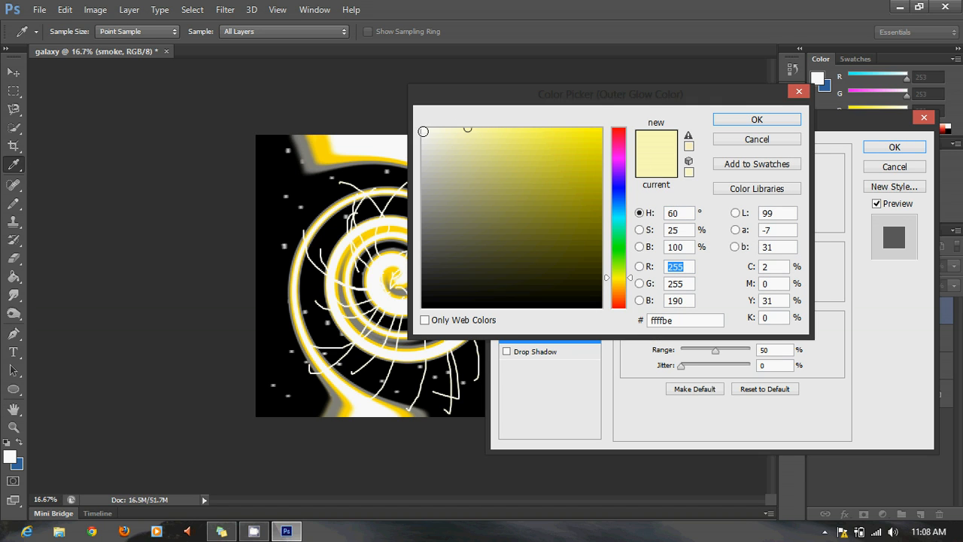
left_click(422, 129)
left_click(731, 120)
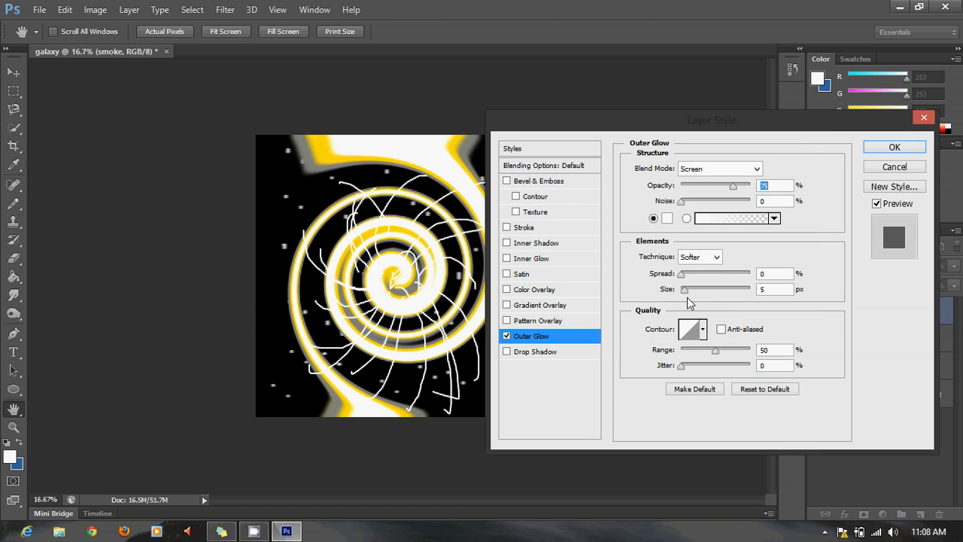
mouse_move(686, 295)
left_mouse_down()
mouse_move(697, 295)
mouse_move(692, 279)
left_mouse_up()
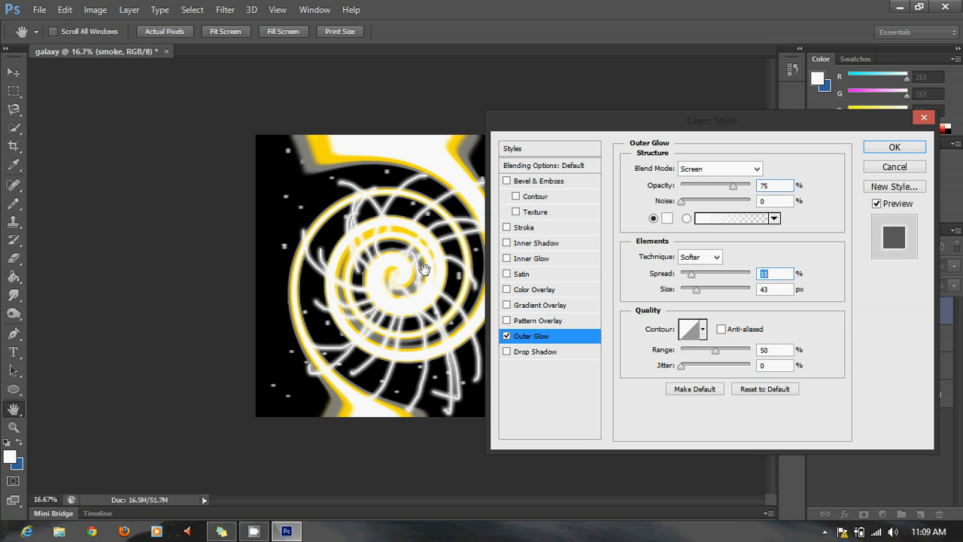
left_click(883, 152)
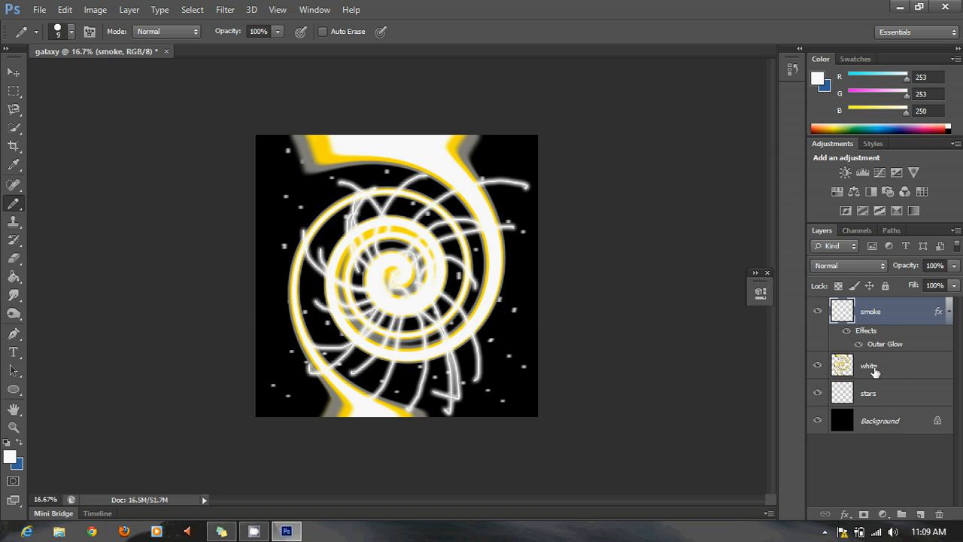
- Apply the Twirl distort filter to the smoke layer with an angle of 999°
left_click(225, 9)
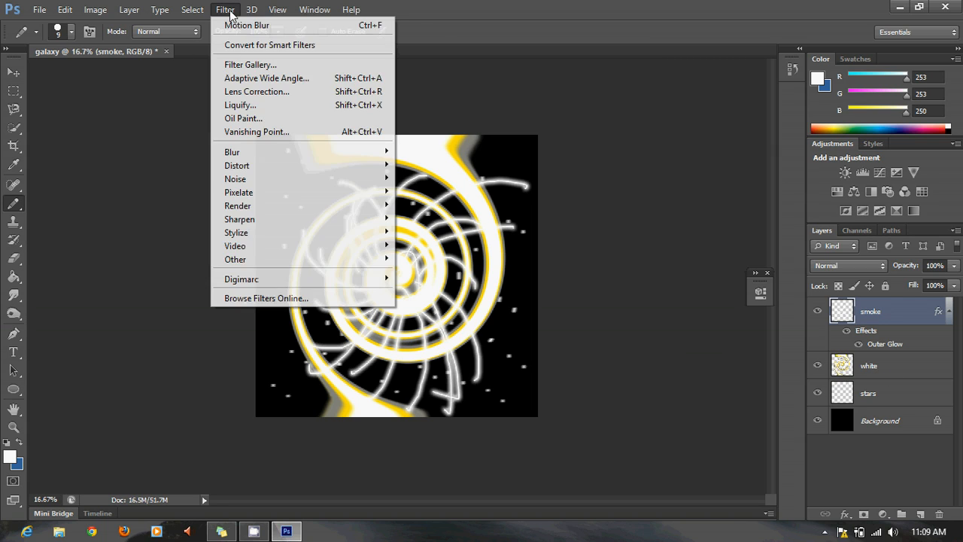
left_click(880, 312)
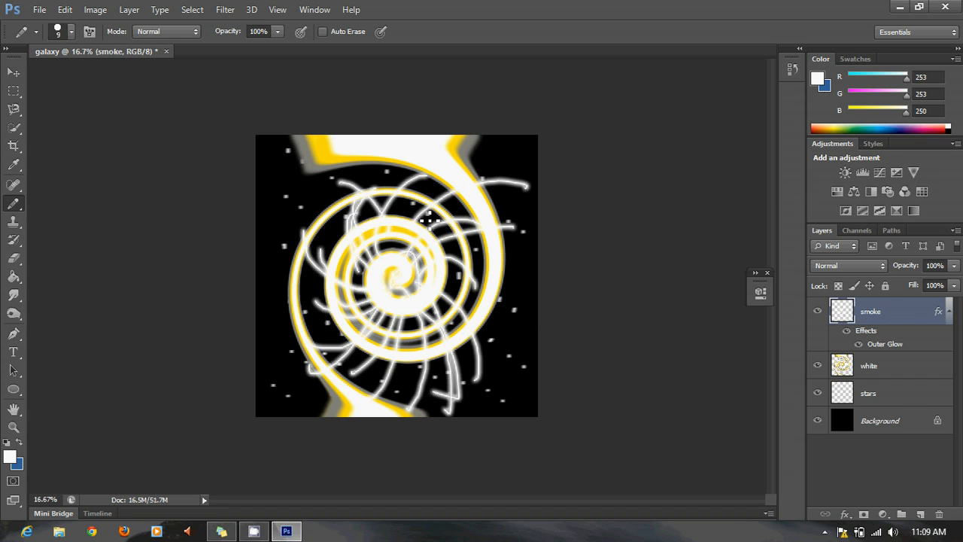
left_click(225, 9)
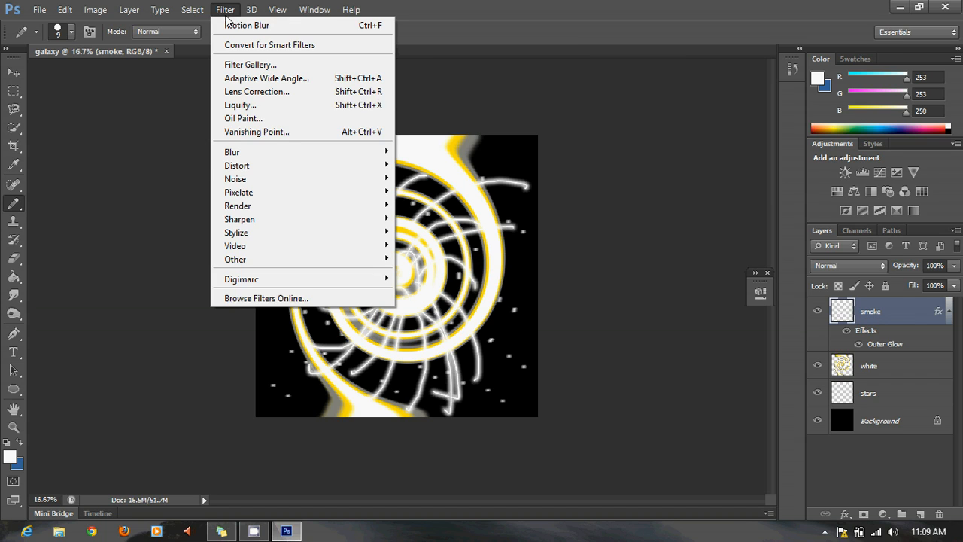
mouse_move(333, 167)
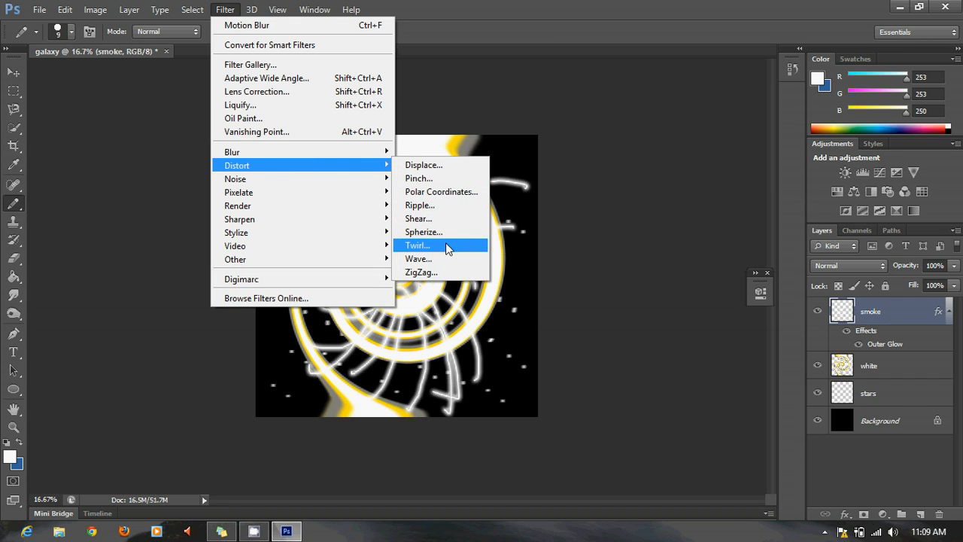
left_click(419, 245)
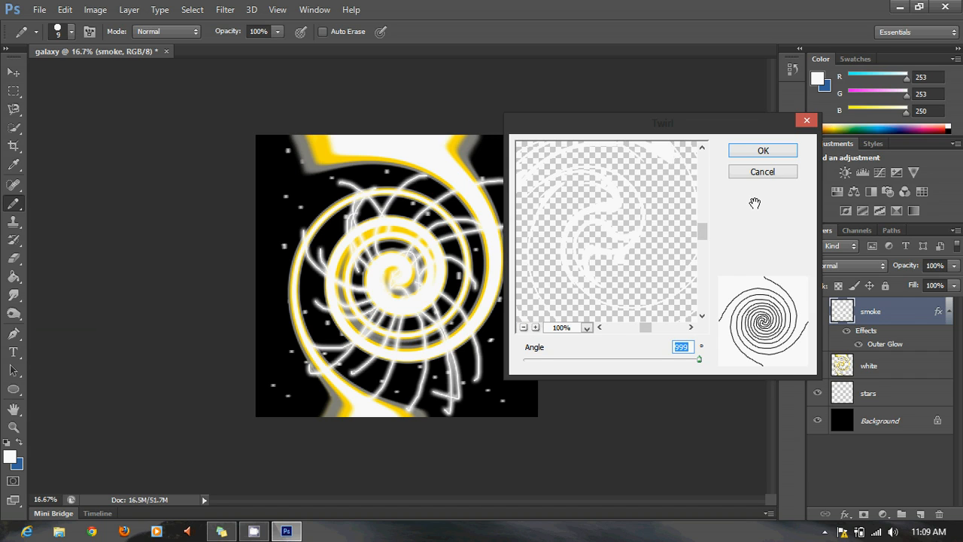
left_click(751, 151)
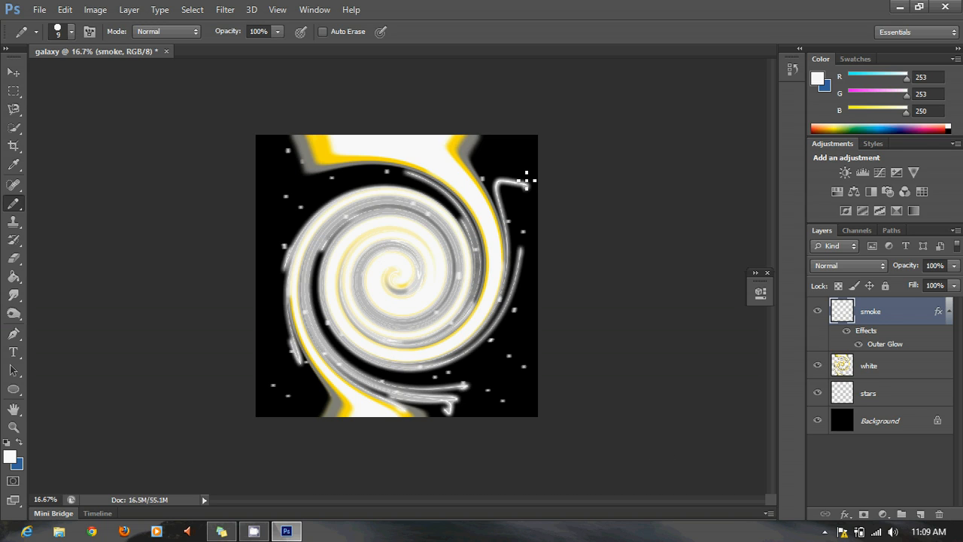
- Erase the hooked tips of the smoke strokes at the upper right, bottom and lower left of the spiral with a 200 px Eraser
left_click(14, 258)
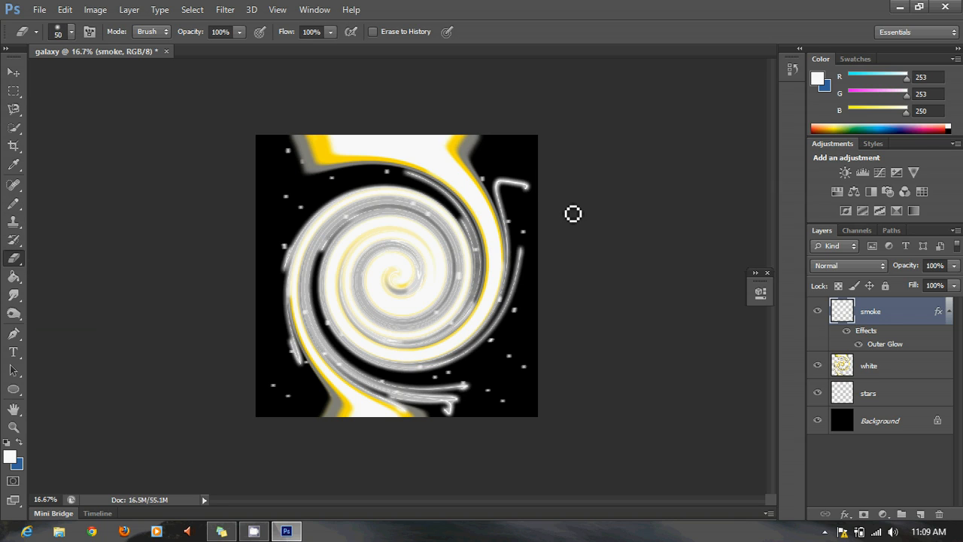
key("bracketright")
key("bracketright")
key("bracketright")
key("bracketright")
key("bracketright")
key("bracketright")
mouse_move(529, 185)
left_mouse_down()
mouse_move(515, 167)
mouse_move(524, 198)
mouse_move(503, 172)
mouse_move(509, 187)
mouse_move(495, 176)
left_mouse_up()
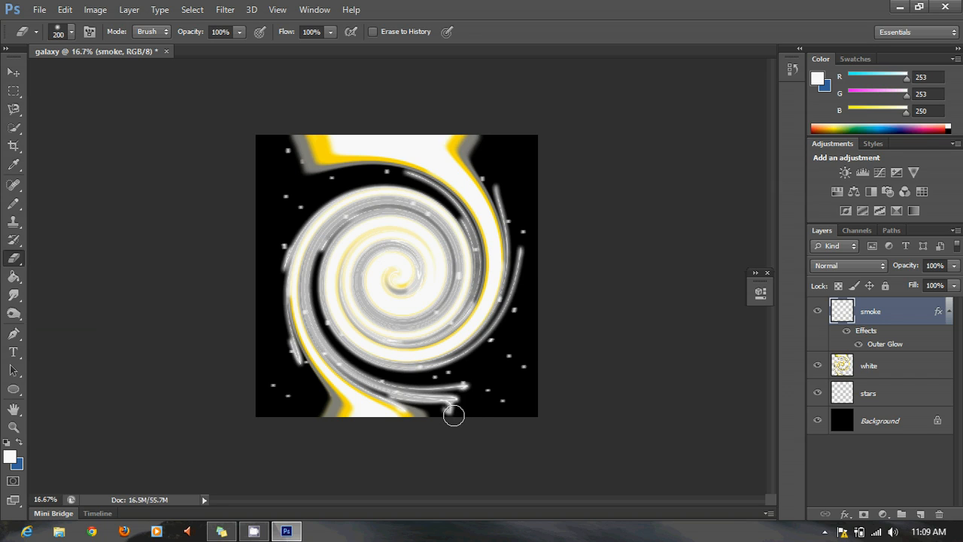
mouse_move(453, 415)
left_mouse_down()
mouse_move(468, 399)
mouse_move(458, 389)
mouse_move(474, 384)
left_mouse_up()
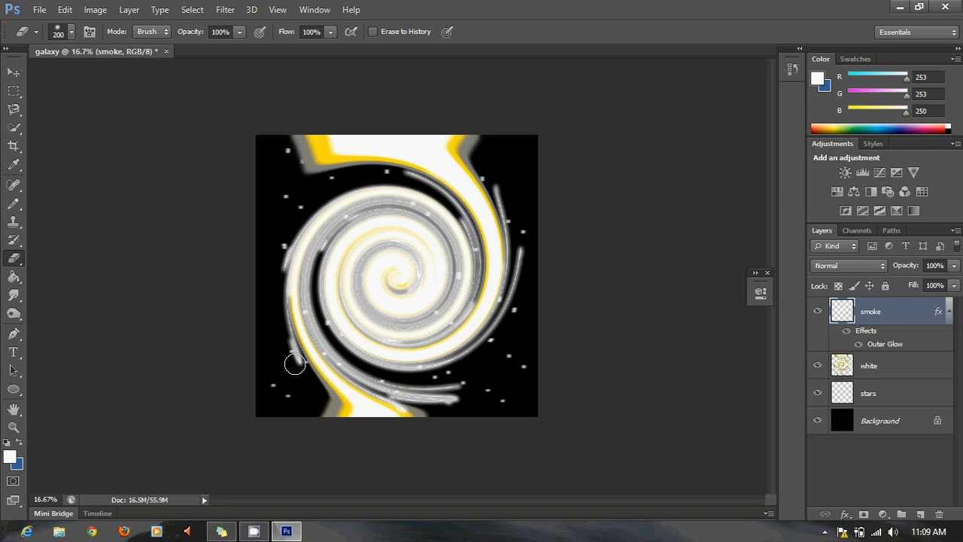
mouse_move(295, 364)
left_mouse_down()
mouse_move(284, 328)
mouse_move(306, 378)
left_mouse_up()
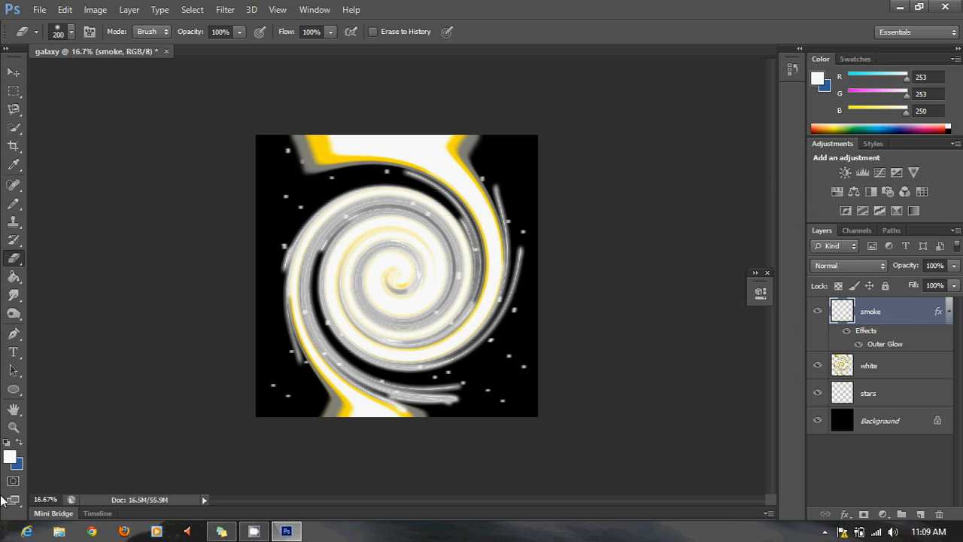
left_click(13, 370)
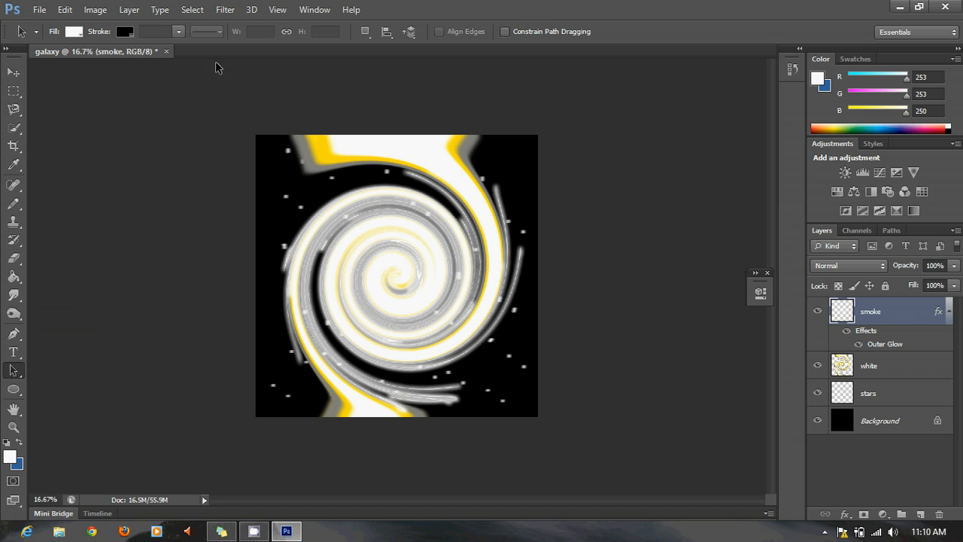
- Open the image big-black-and-red-rocks-texture.jpg from the My Pictures folder
left_click(38, 10)
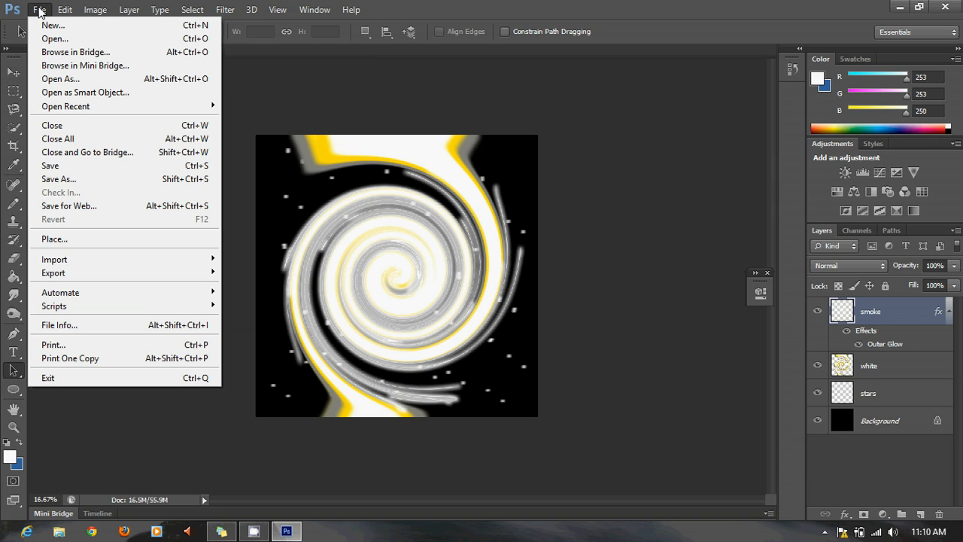
left_click(50, 38)
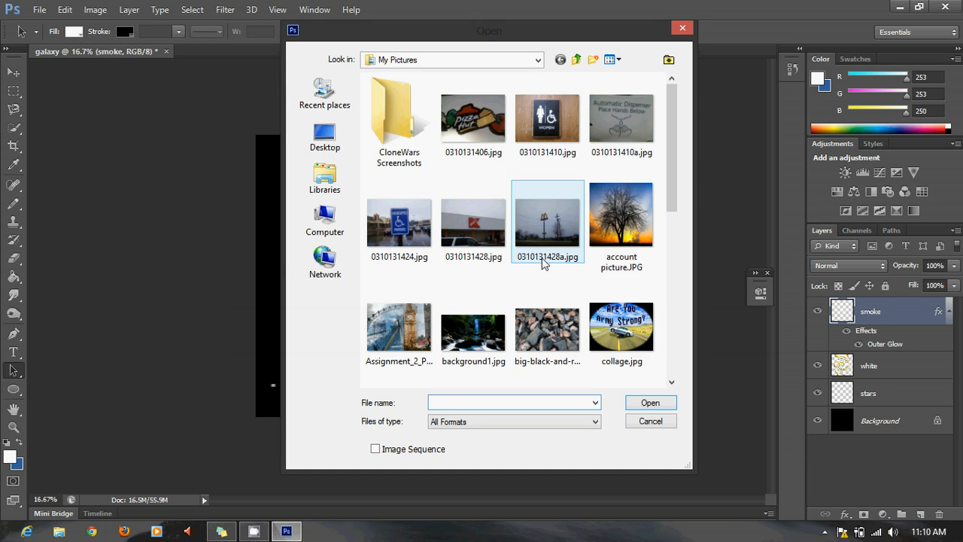
left_click(547, 329)
left_click(639, 401)
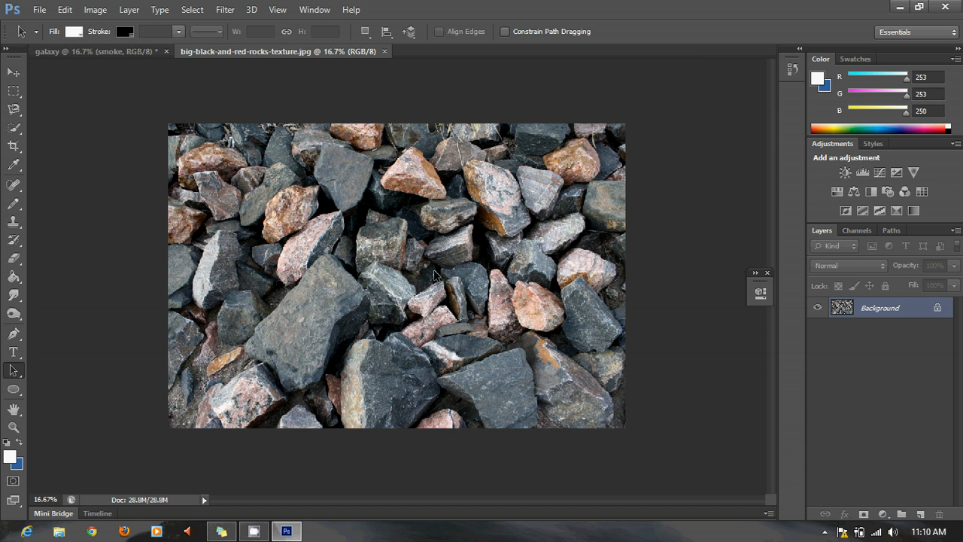
- Select the large dark grey rock left of the photo's centre by tracing its outline with the Magnetic Lasso
left_click(14, 111)
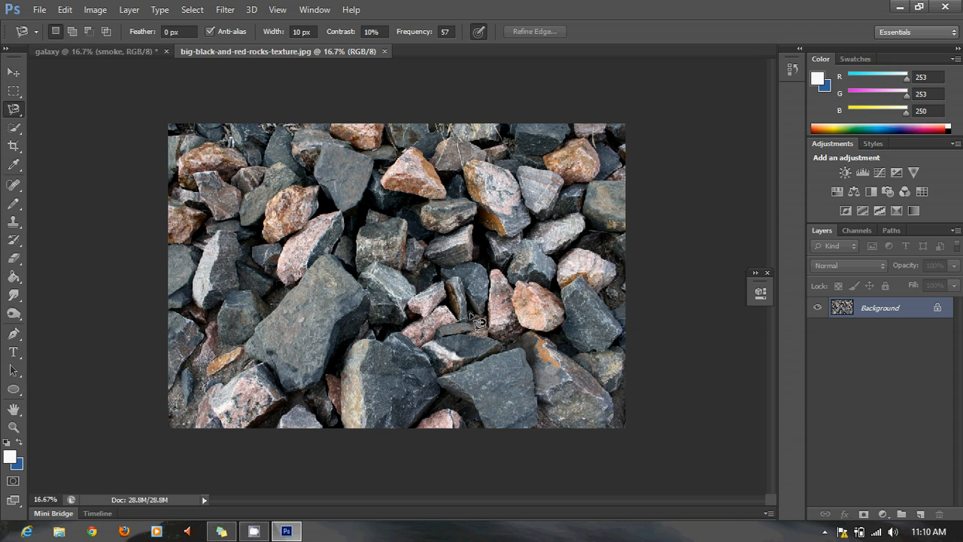
left_click(249, 343)
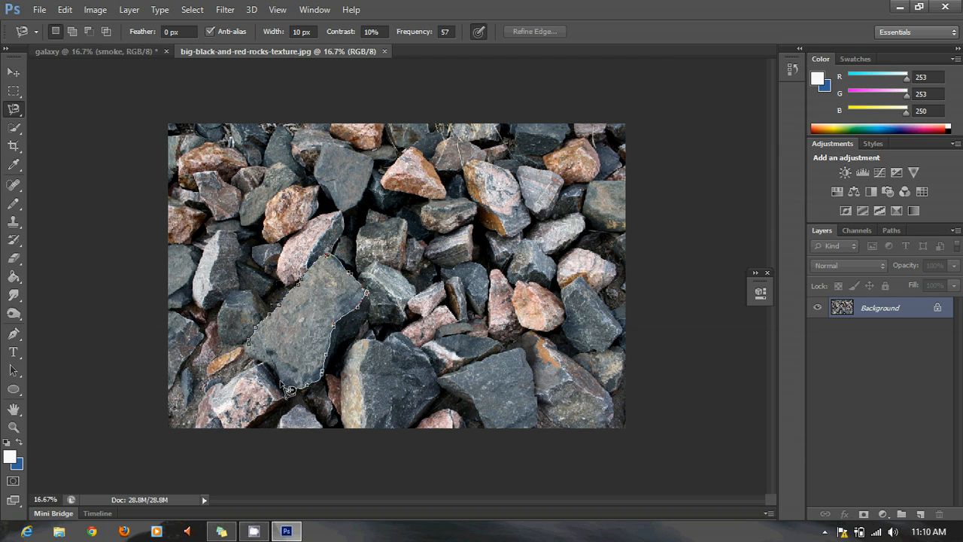
left_click(256, 351)
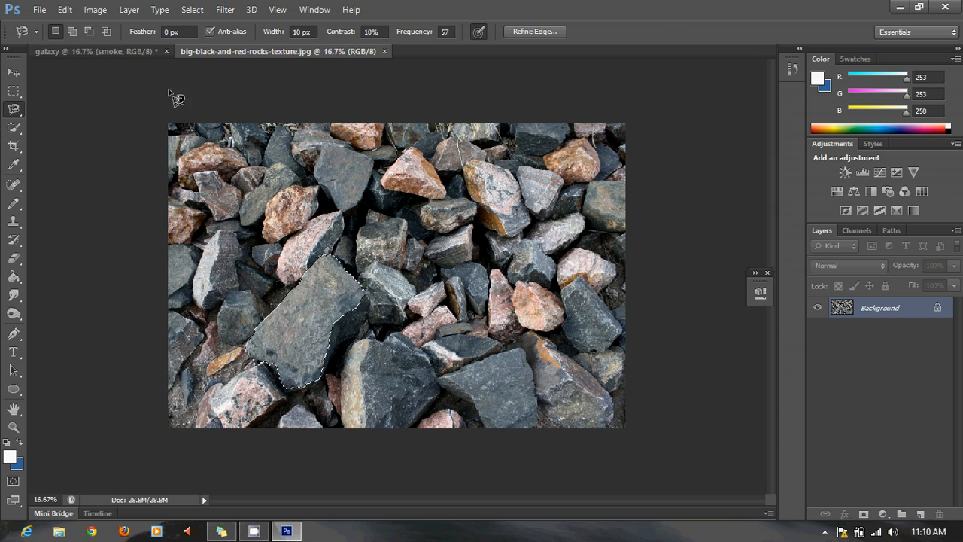
- Copy the selected large rock into the galaxy image and place it over the upper left of the spiral
left_click(15, 72)
left_click_drag(201, 53, 686, 173)
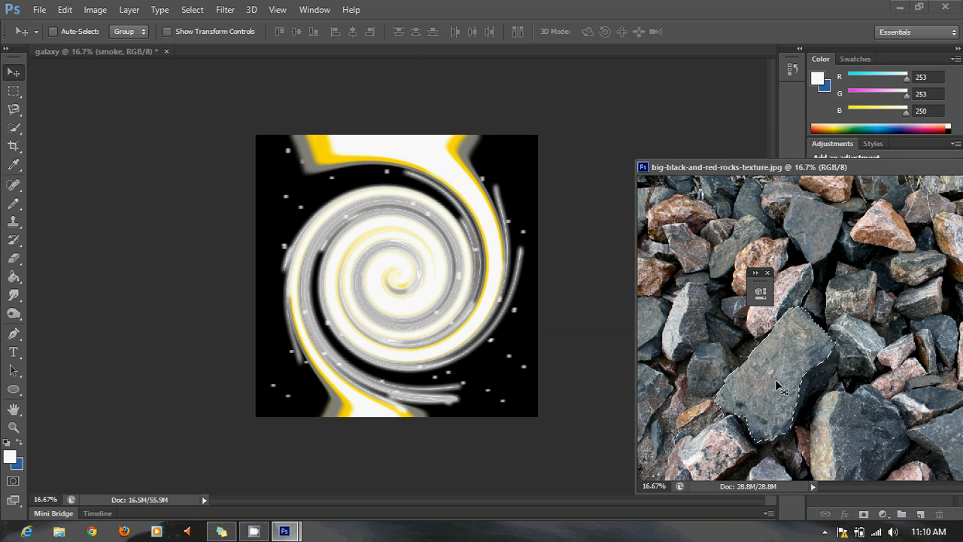
left_click_drag(775, 379, 546, 347)
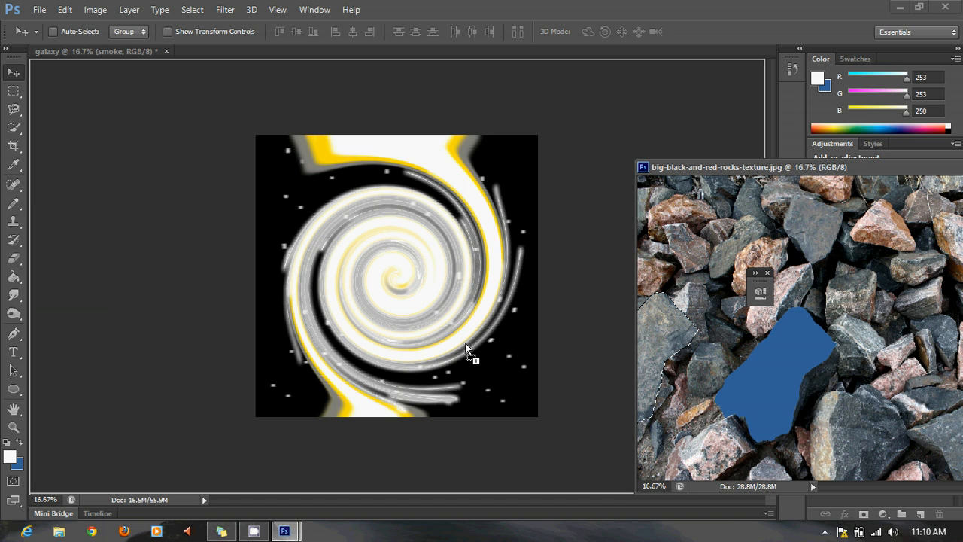
left_click_drag(465, 346, 419, 312)
left_click_drag(416, 304, 333, 188)
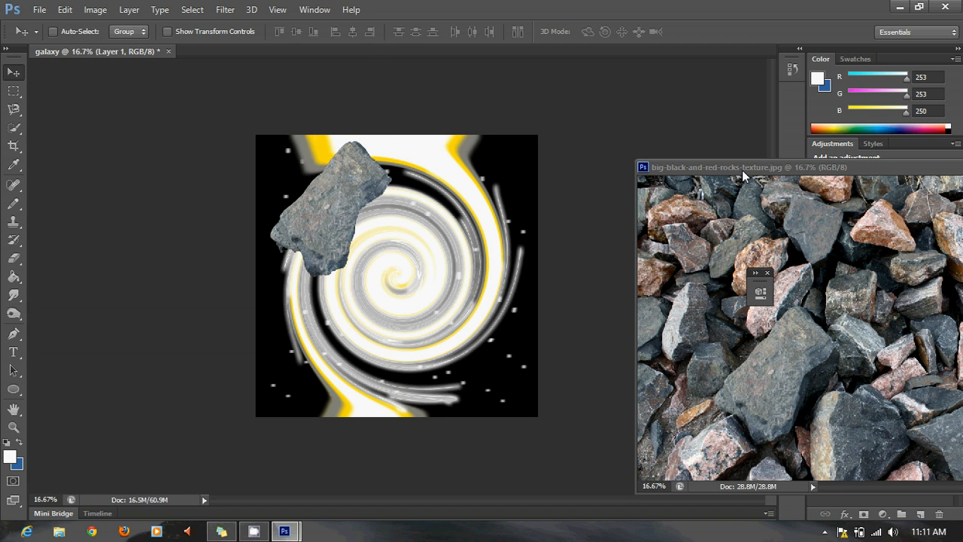
- Clear the selection in the rocks photo and trace the smaller dark rock near its upper edge with the Magnetic Lasso
left_click_drag(742, 170, 327, 52)
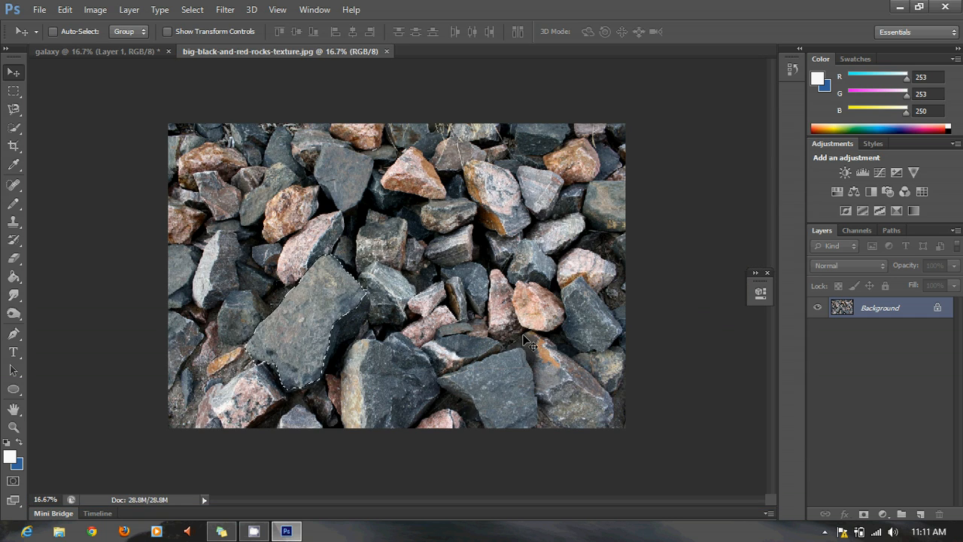
key("ctrl+d")
left_click(14, 109)
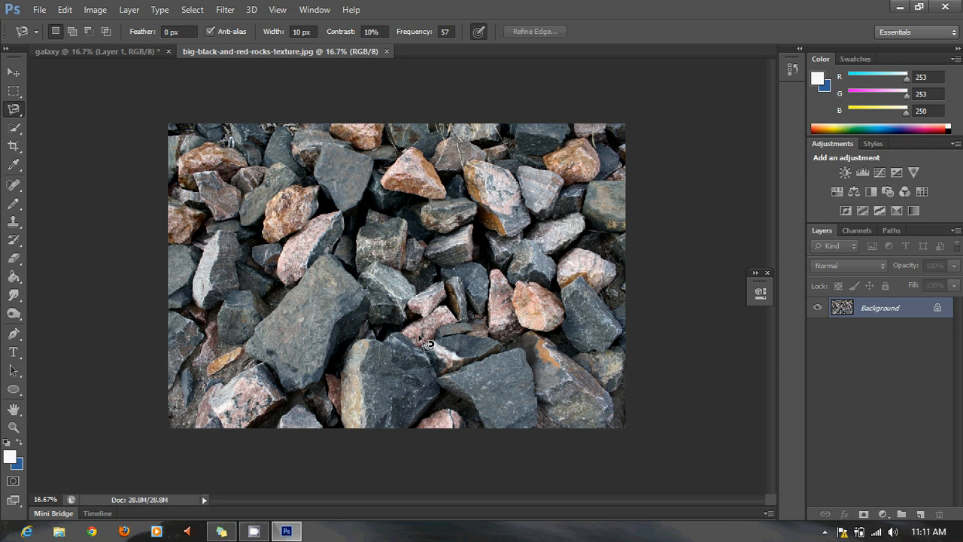
left_click(326, 142)
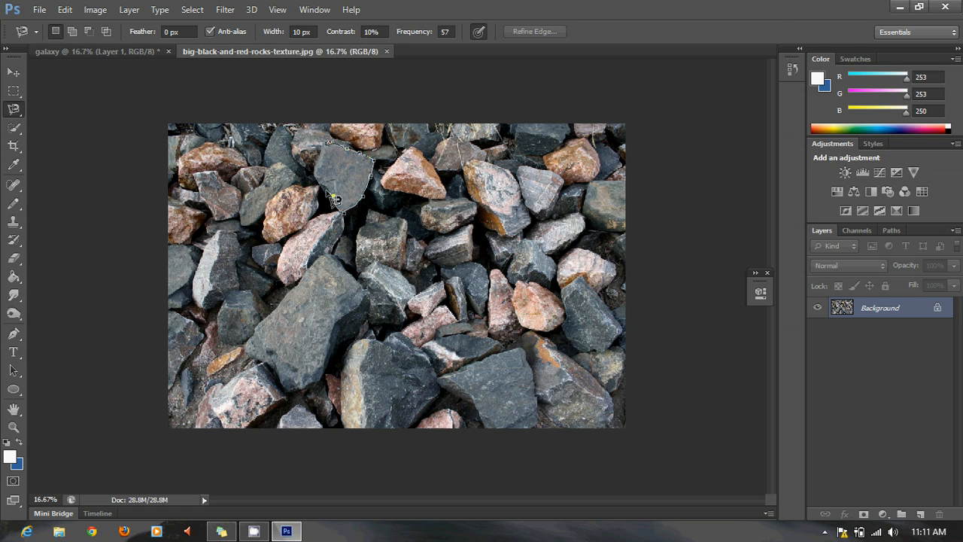
left_click(335, 154)
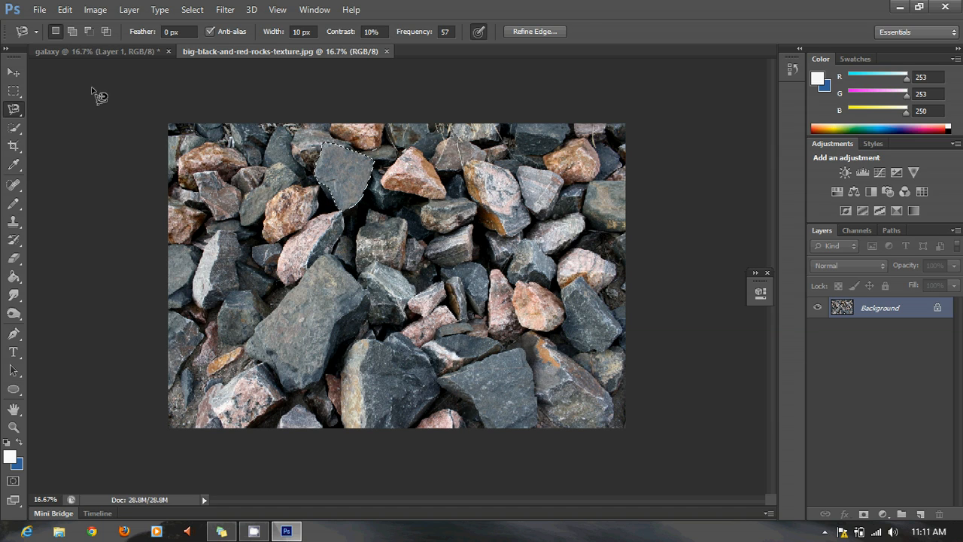
- Copy the selected smaller rock into the galaxy image just below the spiral's centre and close the rocks photo
left_click(22, 70)
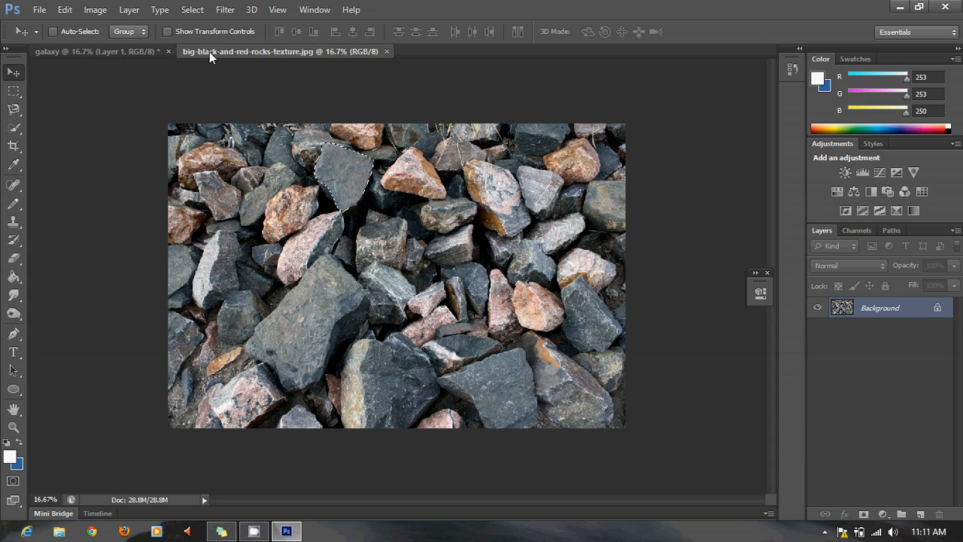
left_click_drag(209, 52, 498, 153)
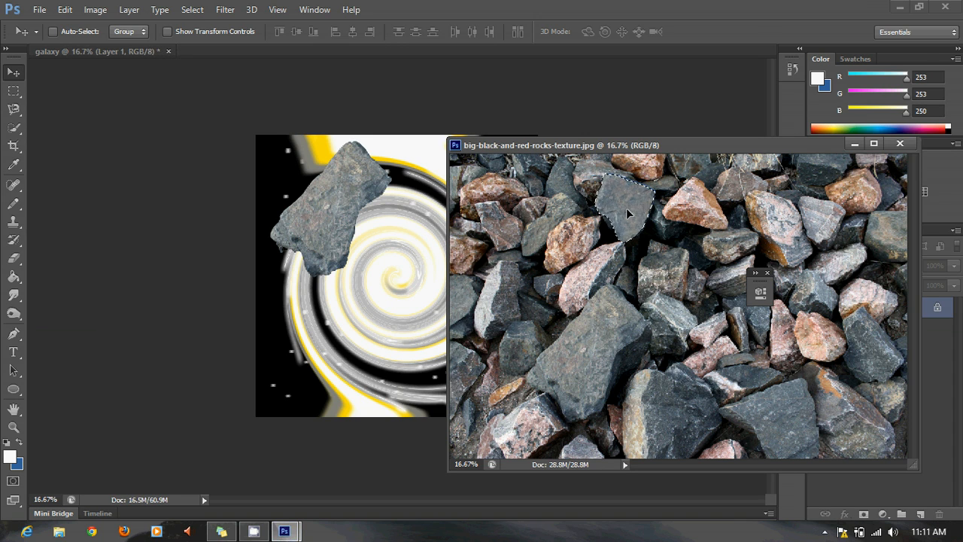
left_click_drag(626, 207, 378, 330)
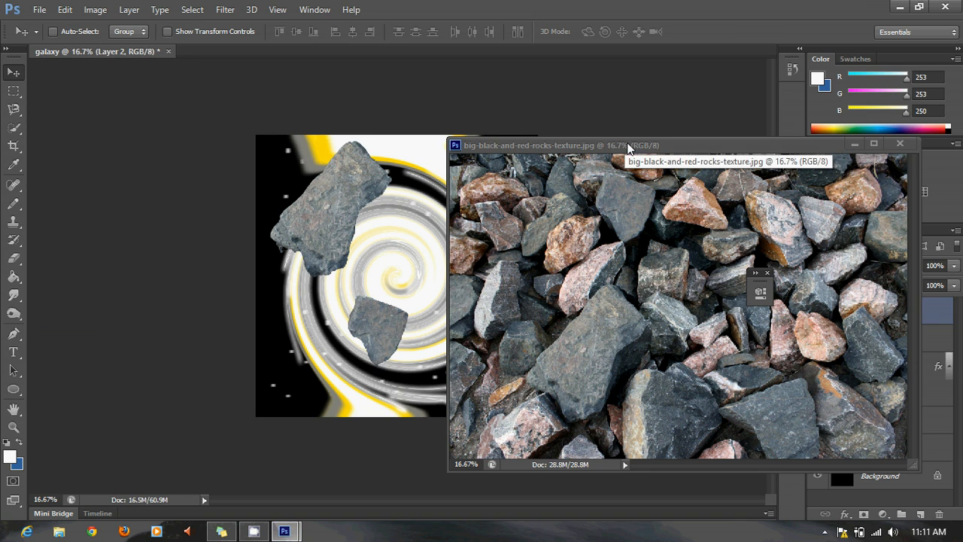
left_click_drag(617, 147, 514, 154)
left_click(797, 150)
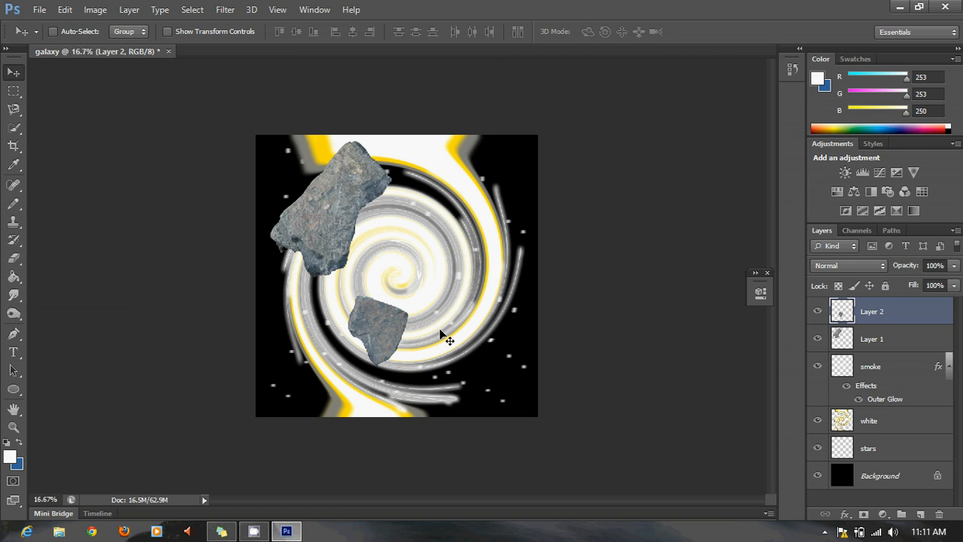
- Rename Layer 1 as "big rock" and Layer 2 as "small rock"
double_click(872, 340)
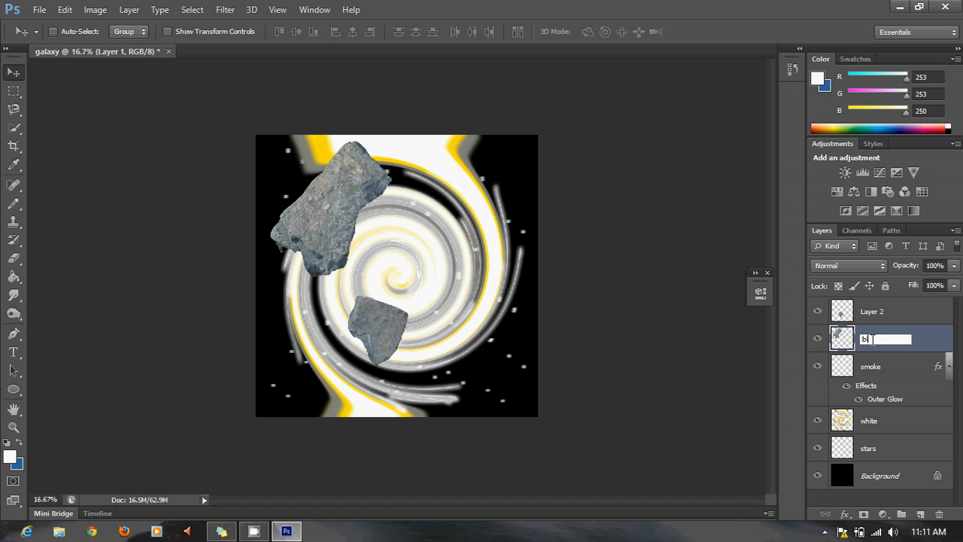
key("Return")
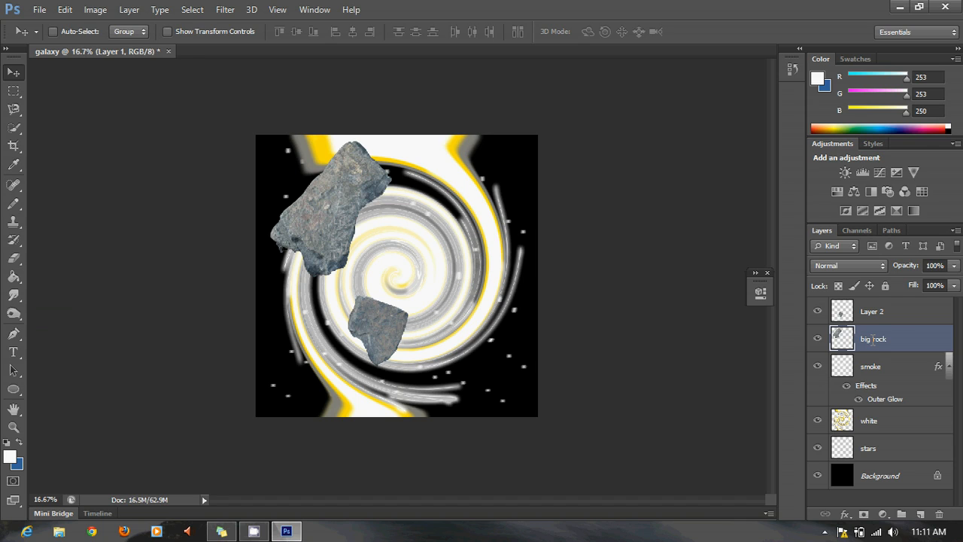
double_click(872, 312)
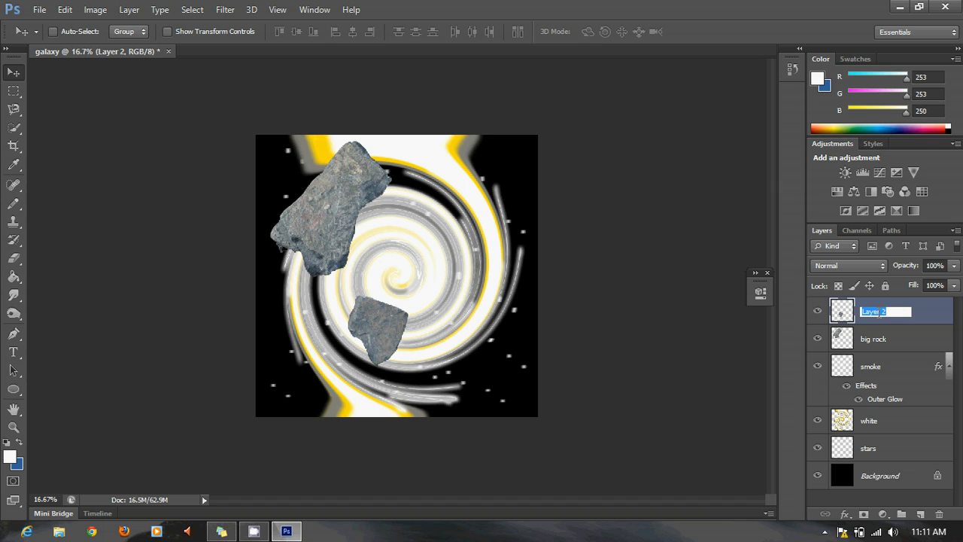
type("small rock")
key("Return")
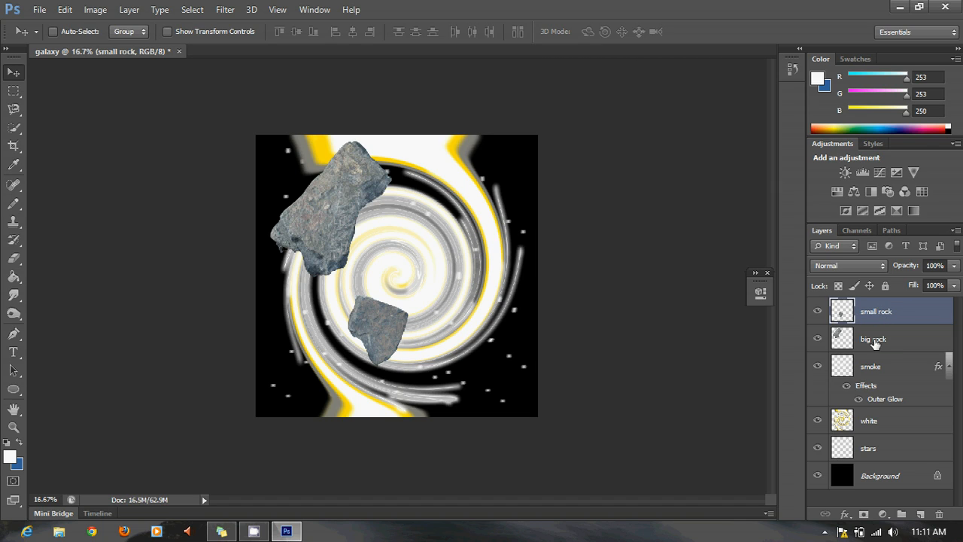
- Move the big rock down to the canvas's left edge and distort its corners to about 131% width and 88% height
left_click(874, 340)
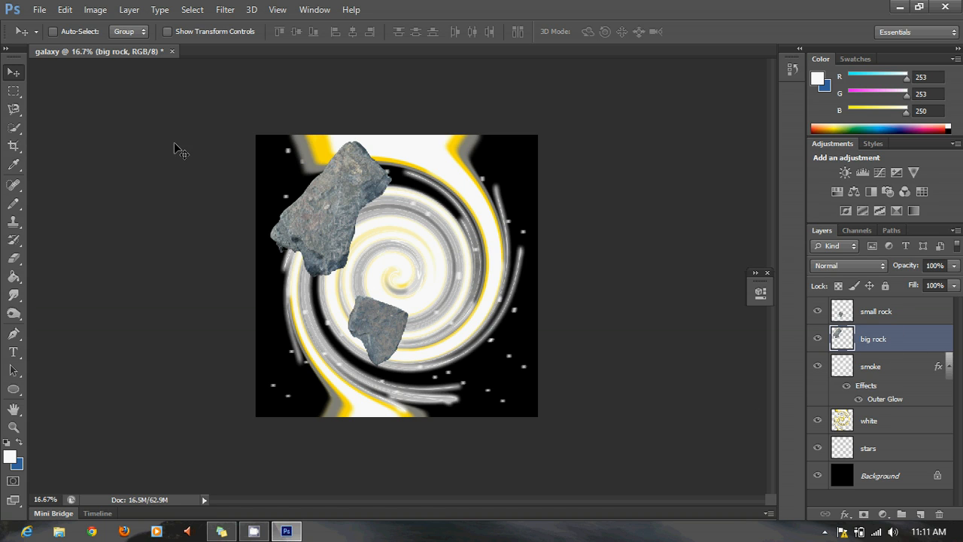
left_click_drag(332, 231, 323, 329)
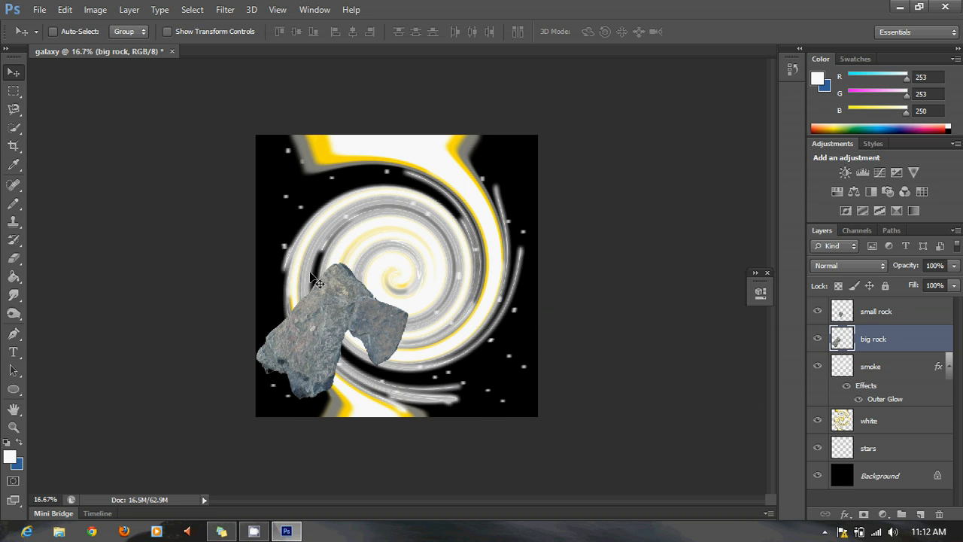
key("ctrl+t")
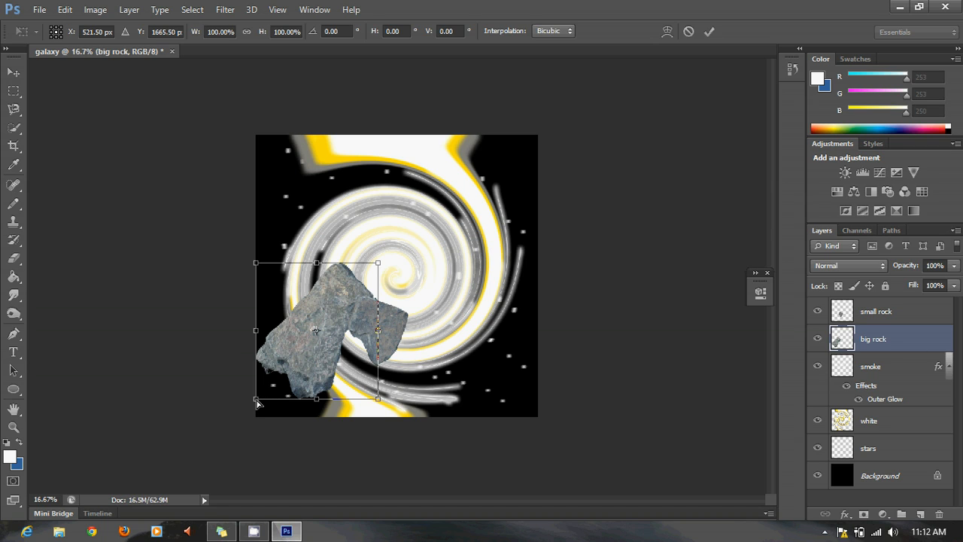
left_click_drag(258, 402, 219, 377)
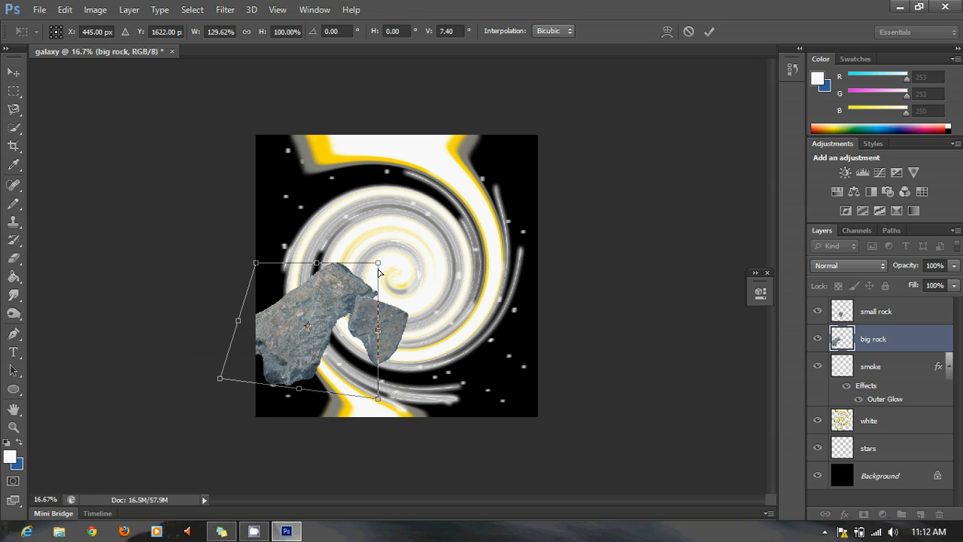
left_click_drag(378, 264, 336, 295)
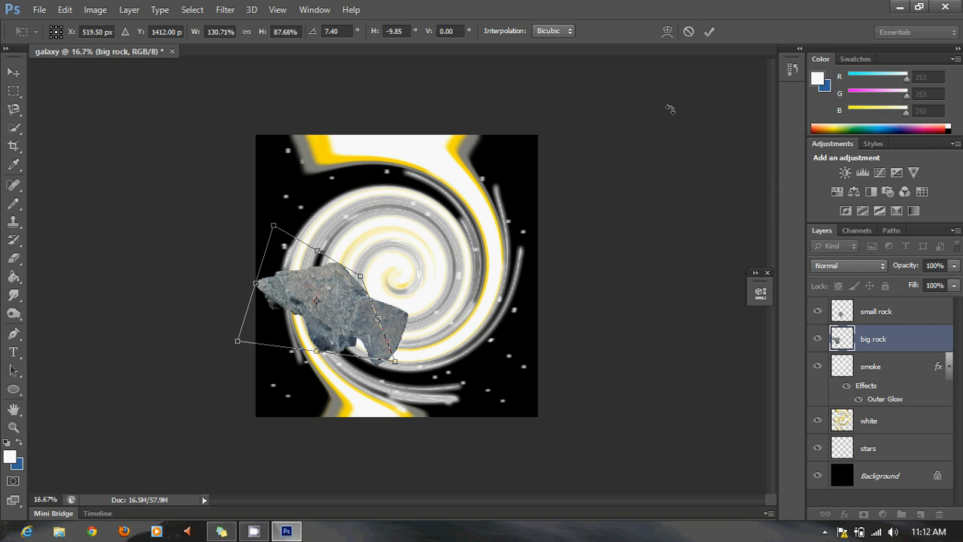
left_click(708, 31)
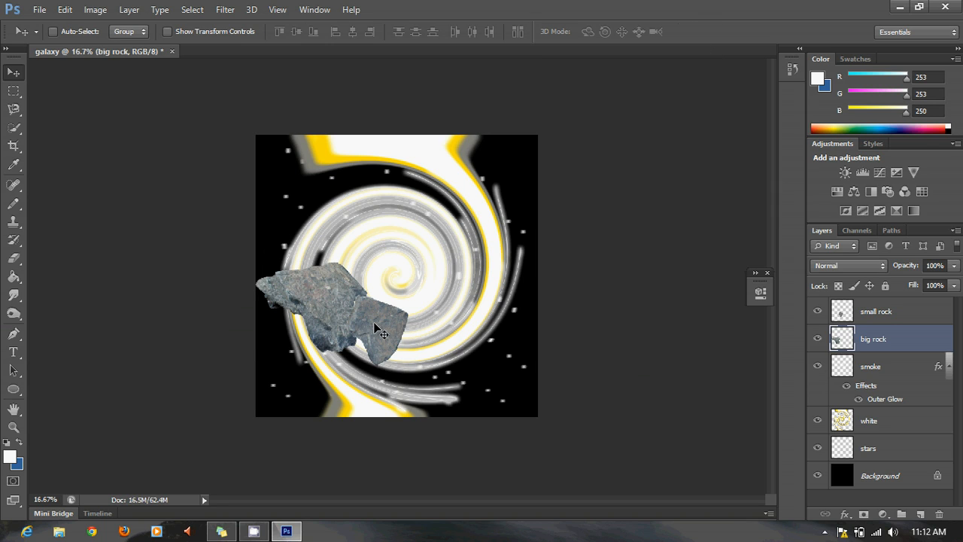
- Move the small rock to the lower right of the spiral and distort it by pulling its upper-left corner inward
left_click(876, 318)
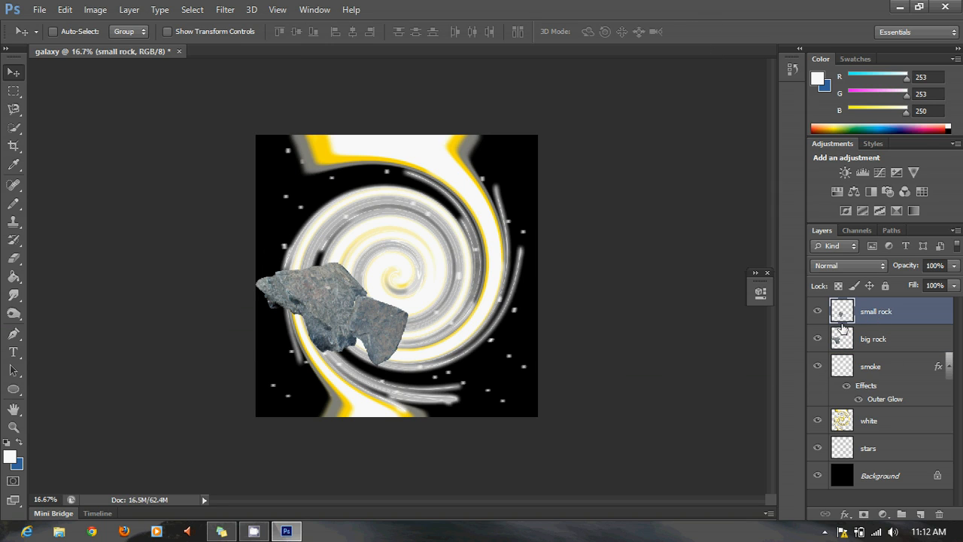
left_click_drag(386, 335, 453, 349)
key("ctrl+t")
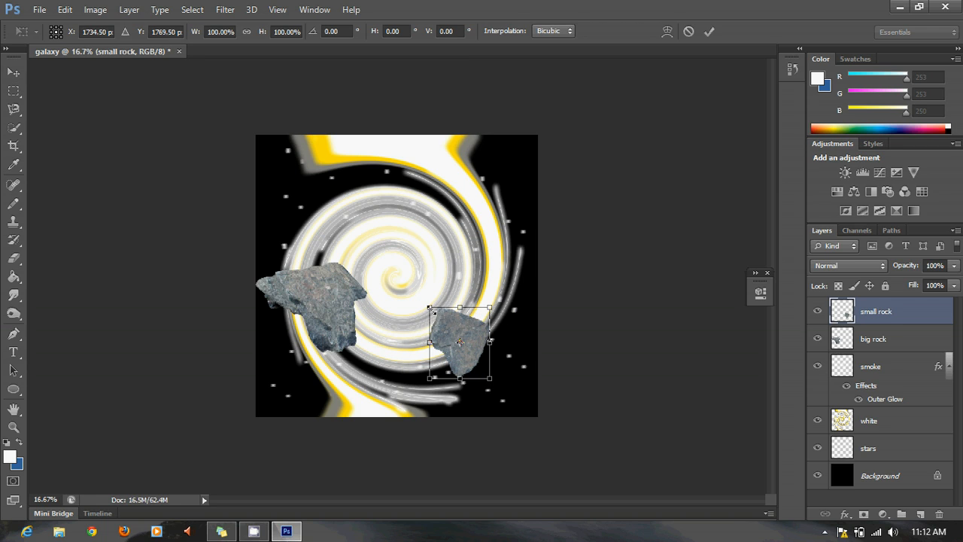
left_click_drag(430, 309, 471, 345)
key("ctrl+z")
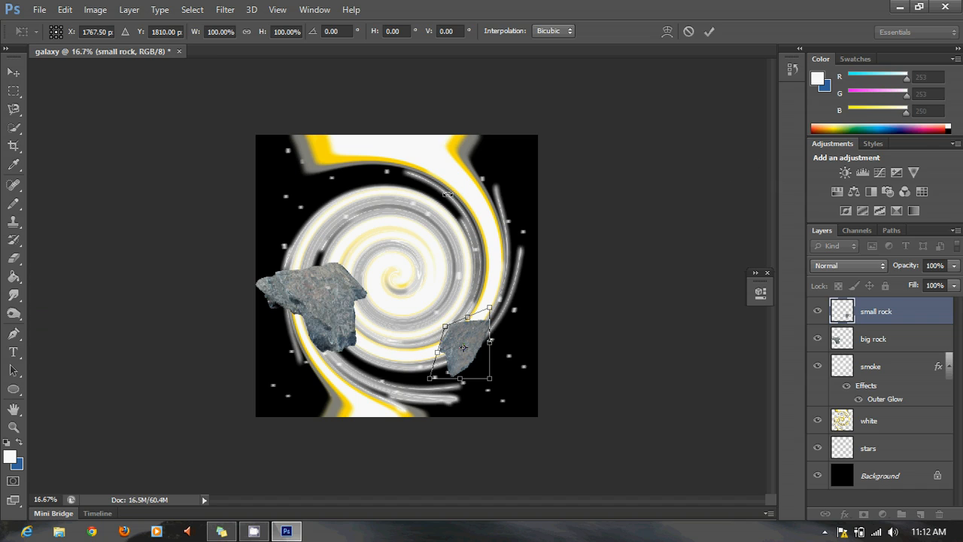
left_click(709, 32)
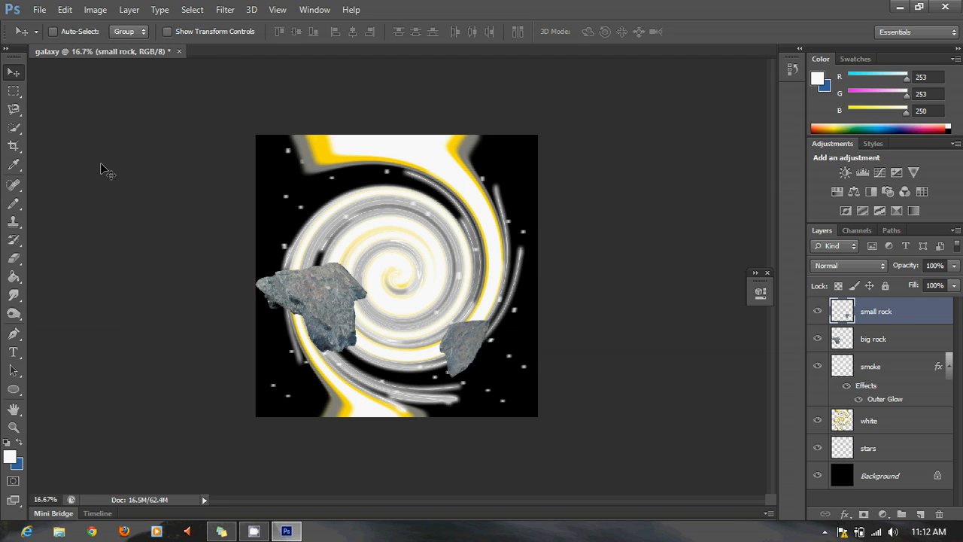
- Copy a circular area of the big rock to a new layer, using an Elliptical Marquee selection with a 15 px feather
left_click(15, 91)
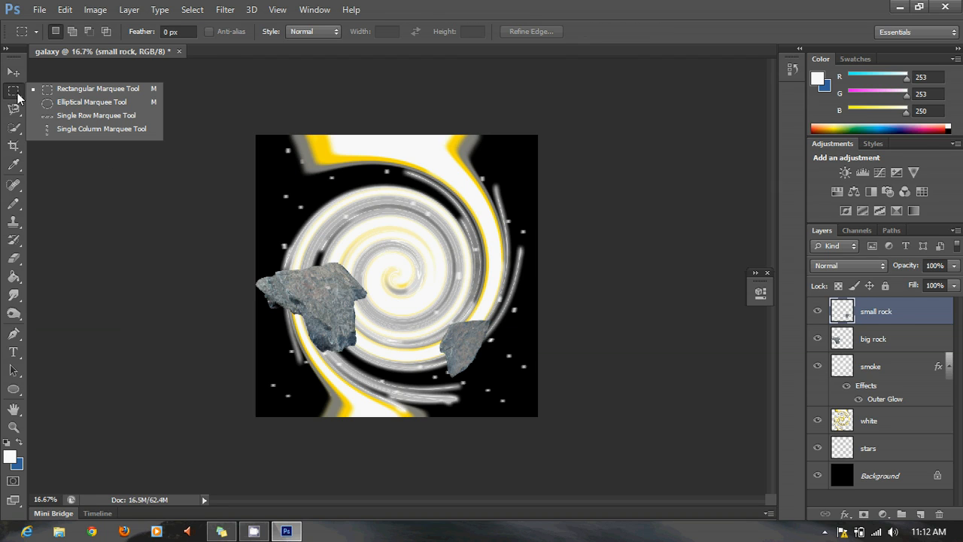
left_click(87, 103)
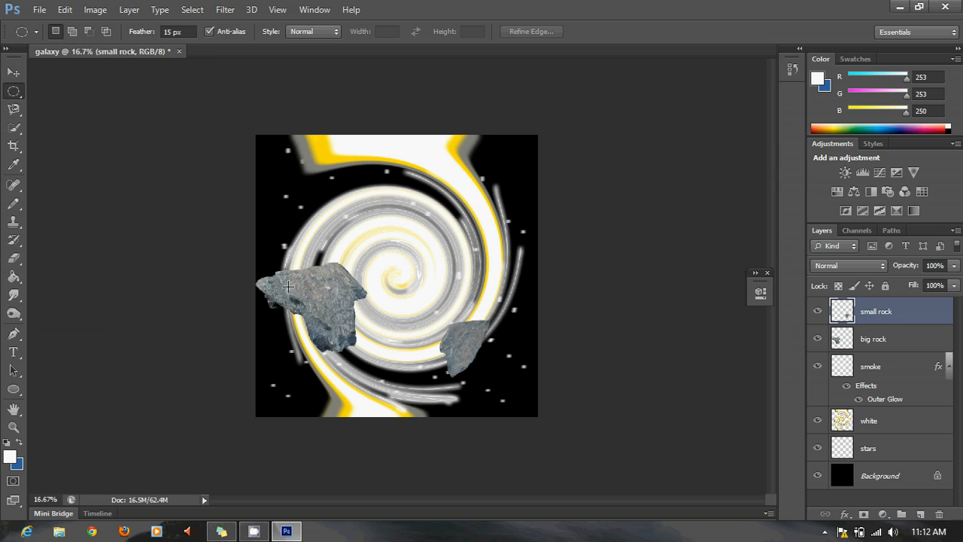
left_click_drag(302, 281, 347, 330)
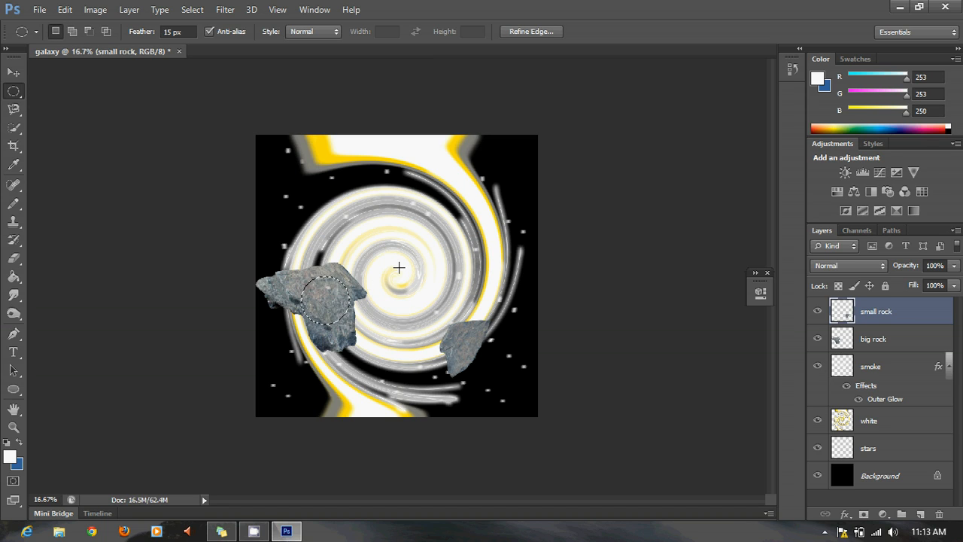
key("ctrl+j")
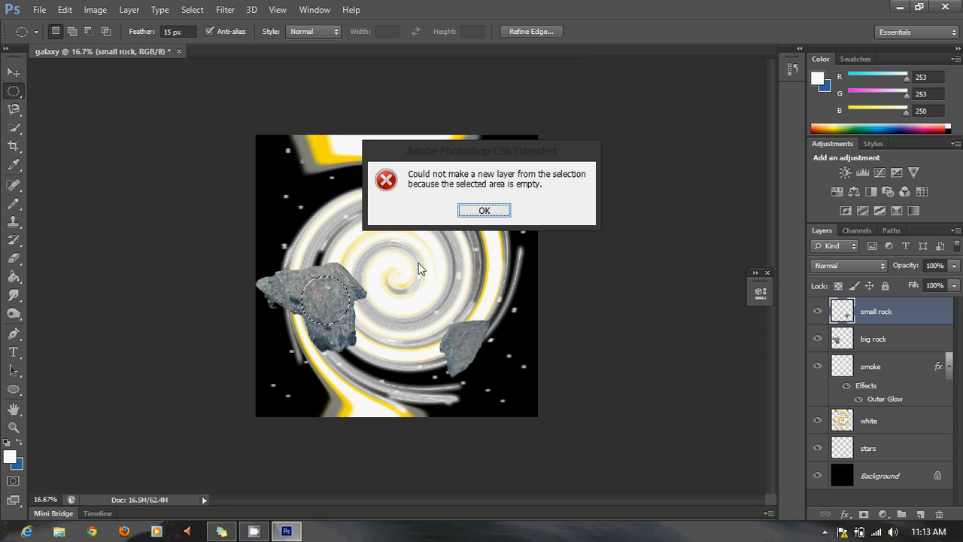
left_click(485, 211)
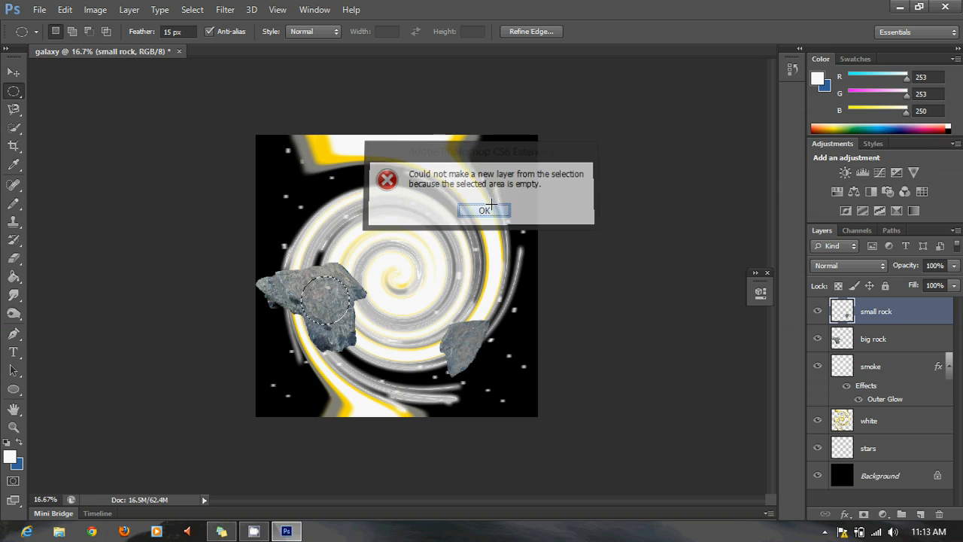
left_click(895, 340)
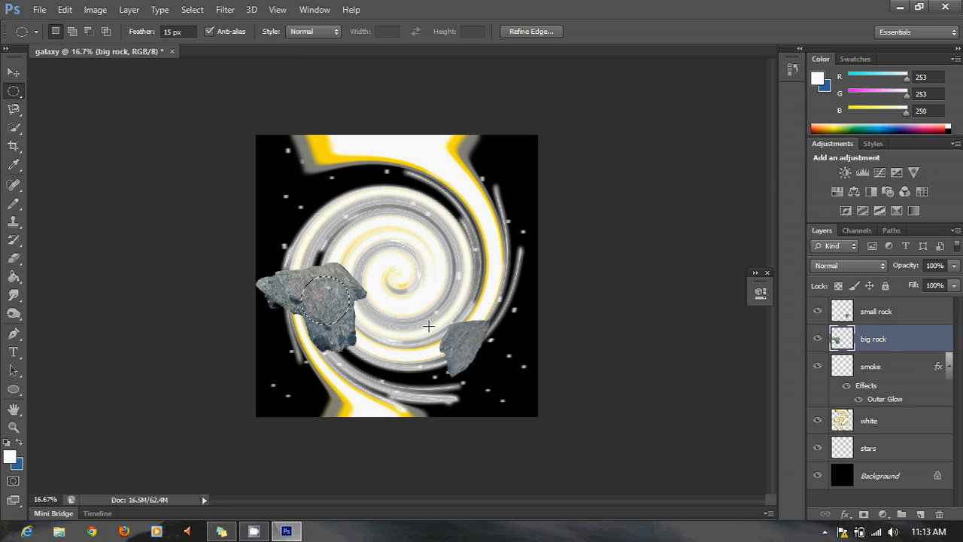
key("ctrl+j")
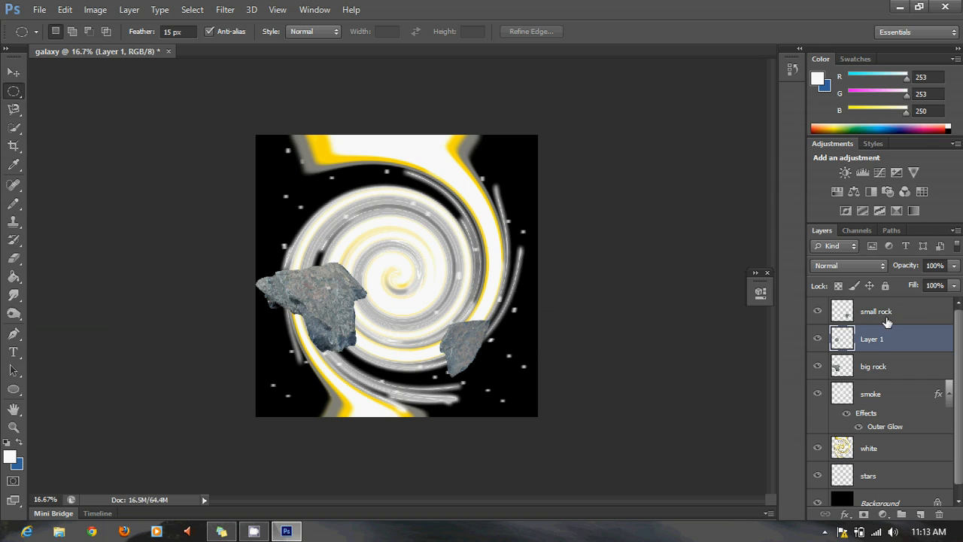
- Rename Layer 1 as "sphere" and place it above the small rock layer in the stacking order
double_click(872, 340)
type("sphere")
key("Return")
left_click_drag(877, 338, 881, 303)
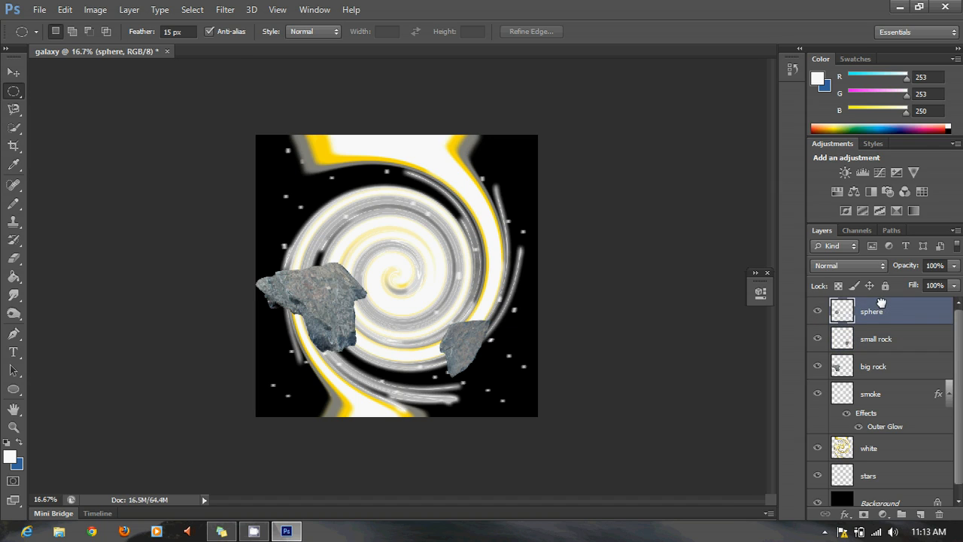
- Move the sphere to the centre of the spiral and lower its layer opacity to 71%
key("v")
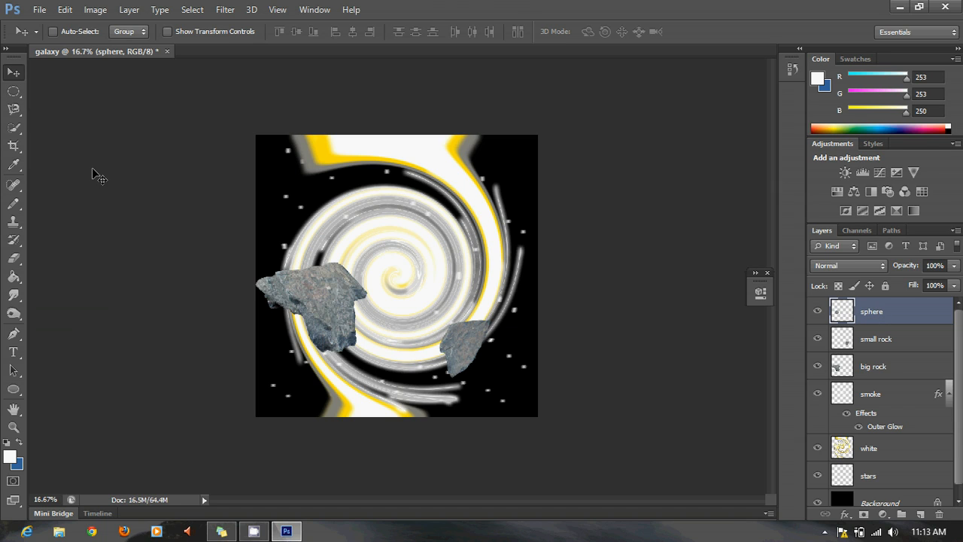
left_click_drag(325, 295, 389, 270)
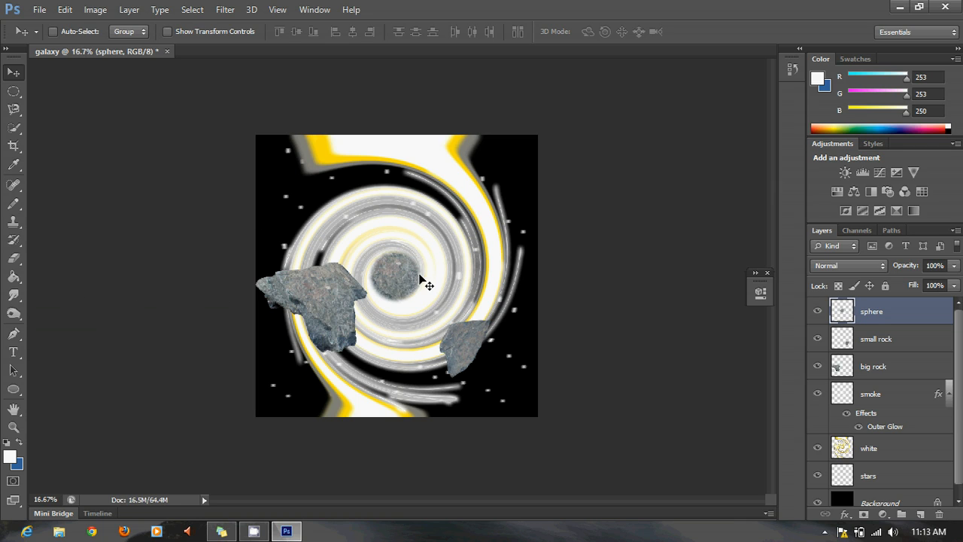
left_click(954, 266)
left_click_drag(952, 286, 935, 289)
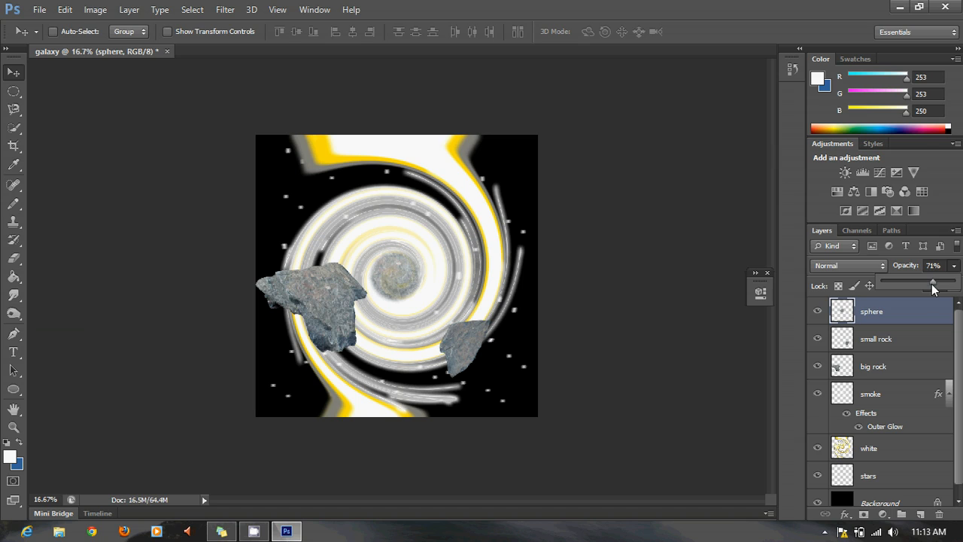
- Darken the big rock and the small rock on their layers with the Burn tool, using a 200 px brush
left_click(876, 346)
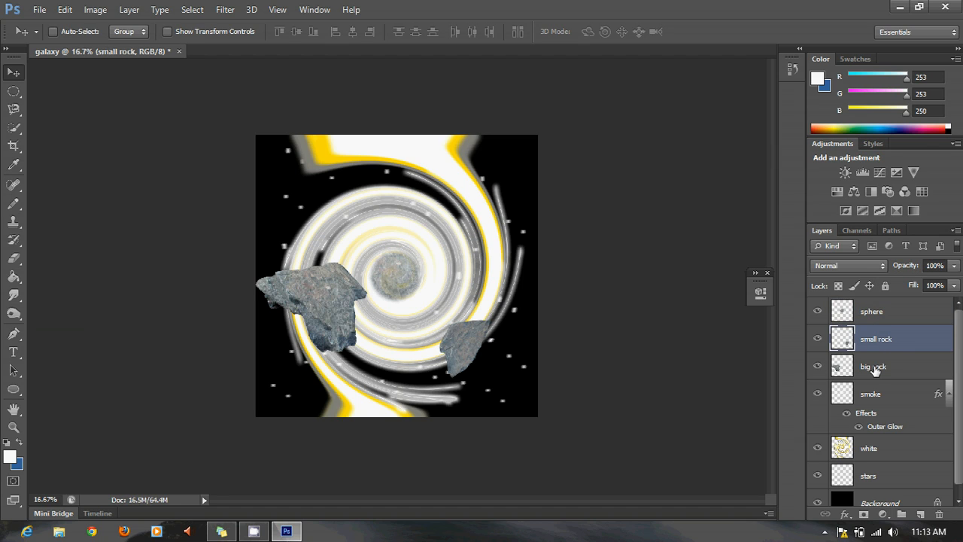
left_click(875, 368)
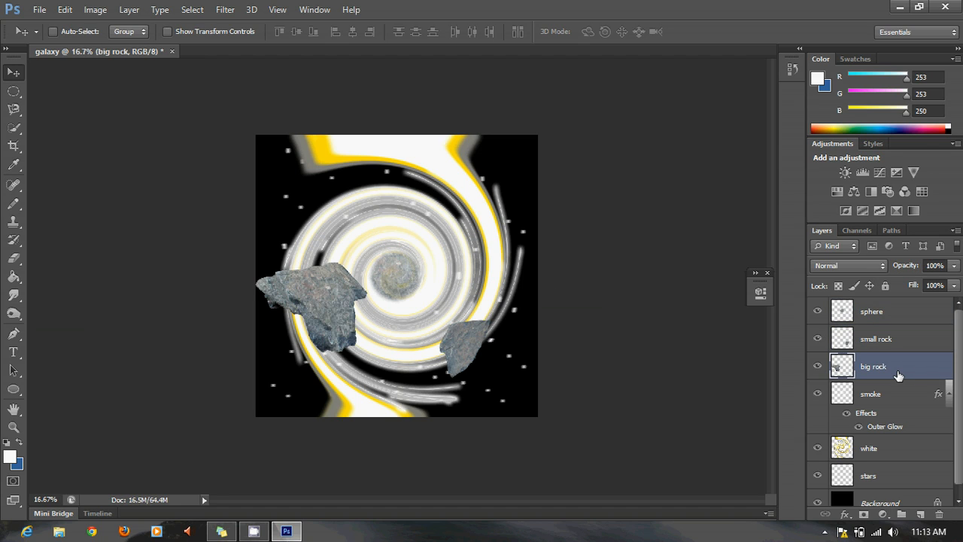
left_click(13, 313)
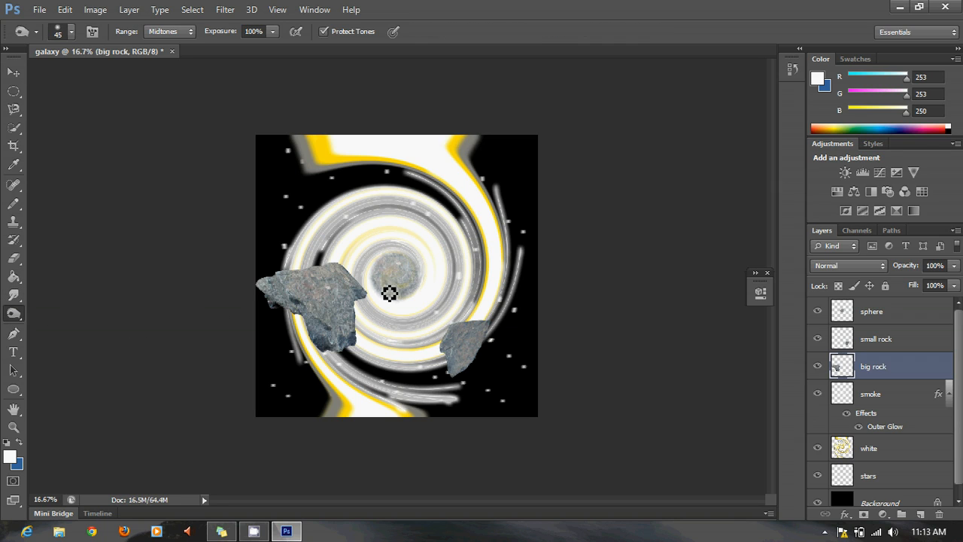
key("bracketright")
key("bracketright")
key("bracketright")
key("bracketright")
key("bracketright")
key("bracketright")
key("bracketright")
key("bracketright")
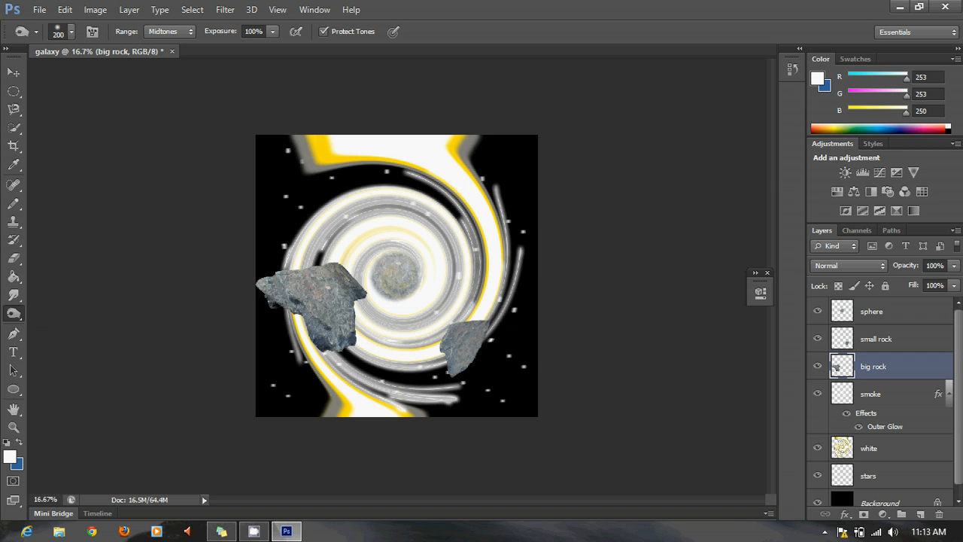
left_click_drag(329, 273, 368, 322)
left_click_drag(318, 273, 367, 334)
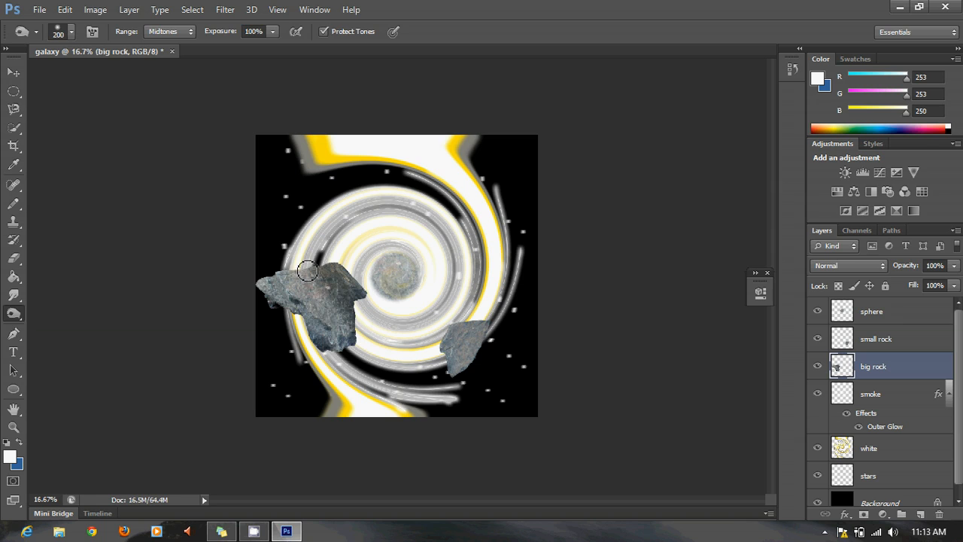
mouse_move(301, 275)
left_mouse_down()
mouse_move(353, 342)
mouse_move(291, 276)
mouse_move(349, 330)
mouse_move(348, 274)
mouse_move(373, 304)
mouse_move(331, 262)
mouse_move(340, 274)
mouse_move(331, 278)
mouse_move(317, 268)
mouse_move(353, 315)
mouse_move(309, 275)
mouse_move(316, 279)
mouse_move(324, 297)
mouse_move(290, 275)
mouse_move(364, 338)
mouse_move(313, 357)
left_mouse_up()
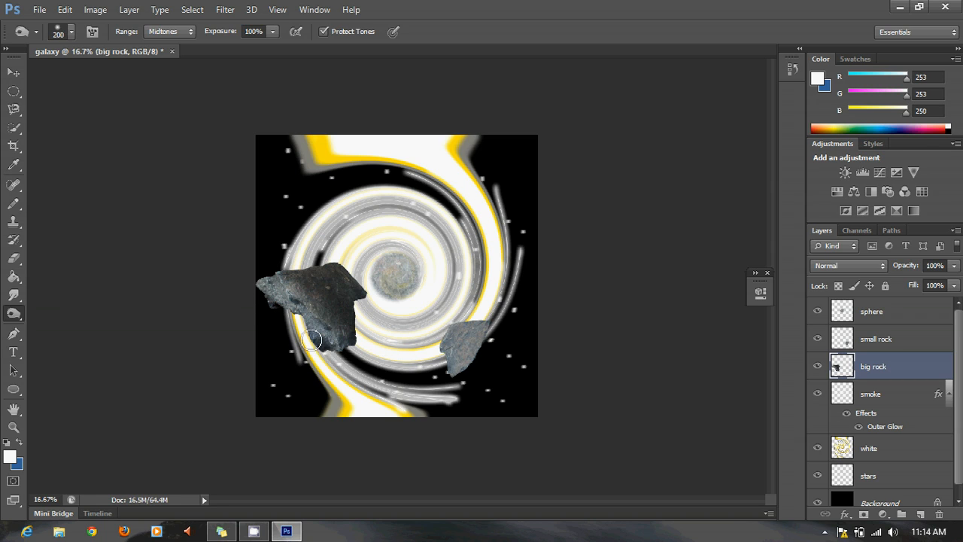
left_click_drag(251, 285, 291, 274)
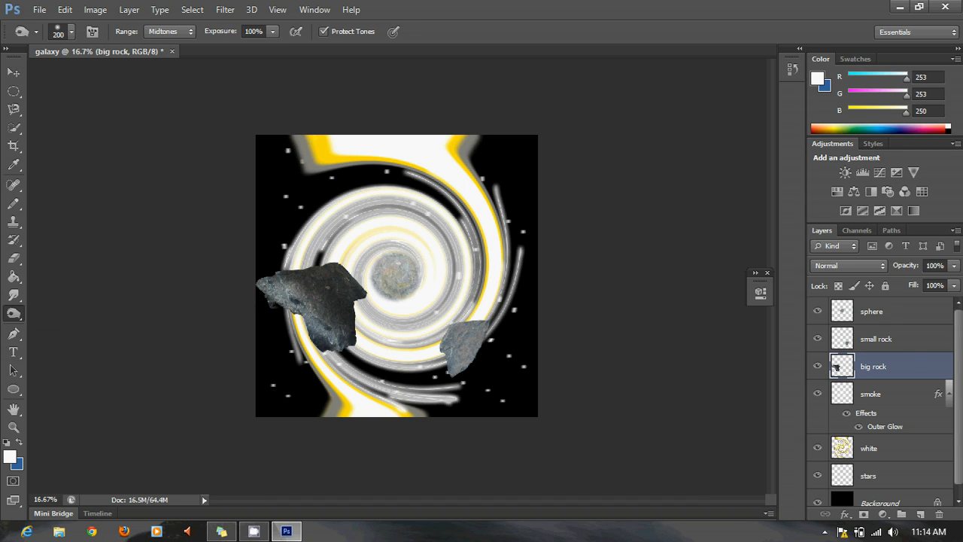
left_click(875, 339)
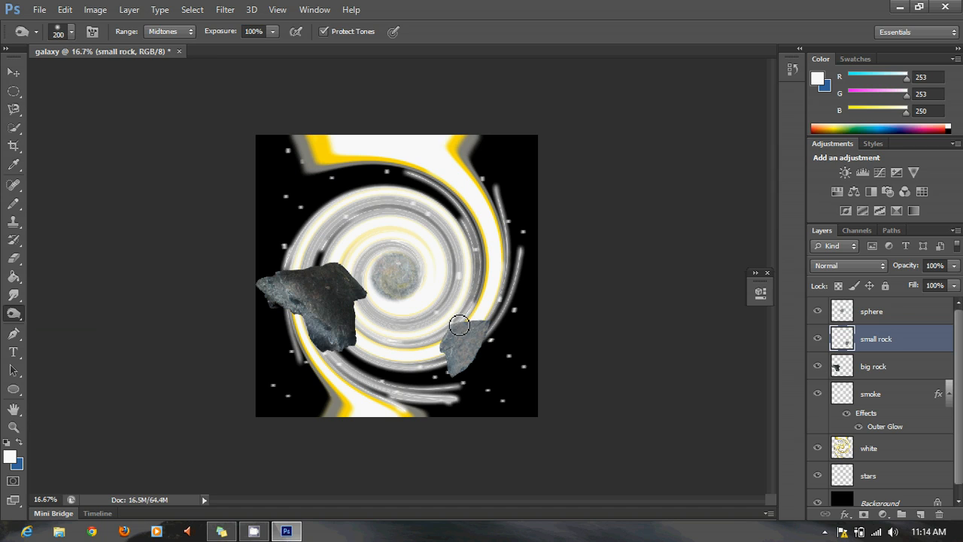
mouse_move(460, 324)
left_mouse_down()
mouse_move(451, 333)
mouse_move(478, 328)
mouse_move(444, 358)
mouse_move(448, 376)
mouse_move(457, 382)
mouse_move(490, 326)
mouse_move(481, 356)
mouse_move(444, 387)
mouse_move(434, 344)
mouse_move(451, 350)
mouse_move(472, 323)
mouse_move(441, 340)
mouse_move(428, 334)
mouse_move(425, 361)
left_mouse_up()
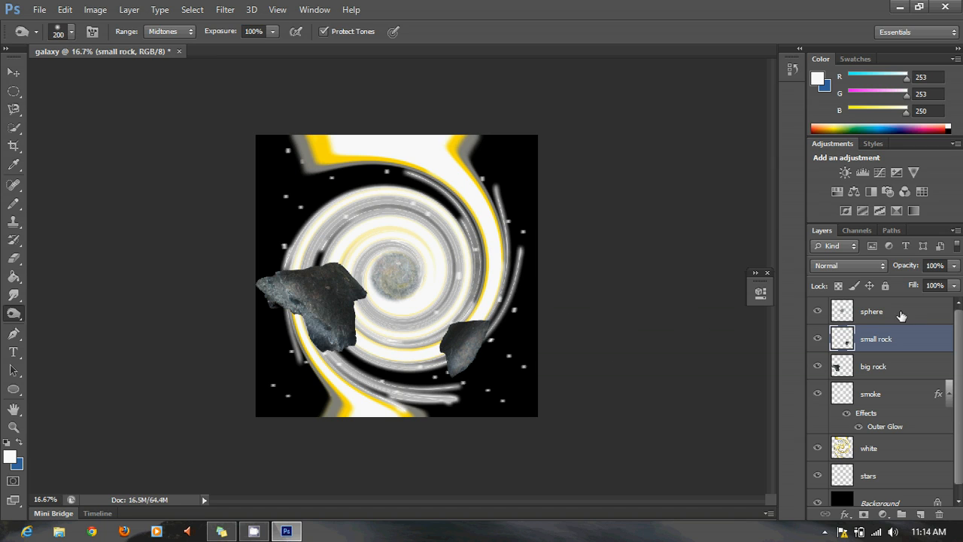
- Move the small rock slightly up and the big rock slightly down on the canvas
left_click(12, 79)
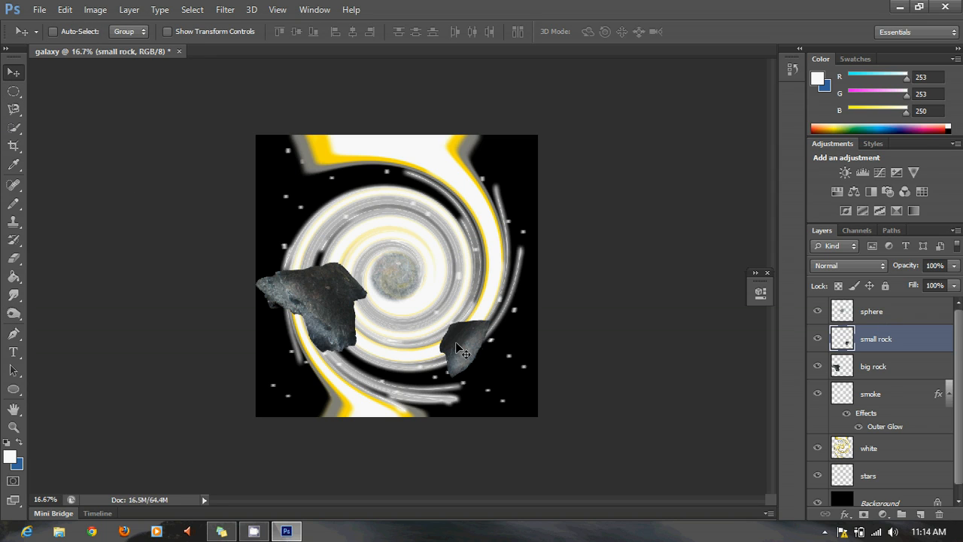
left_click_drag(455, 342, 469, 328)
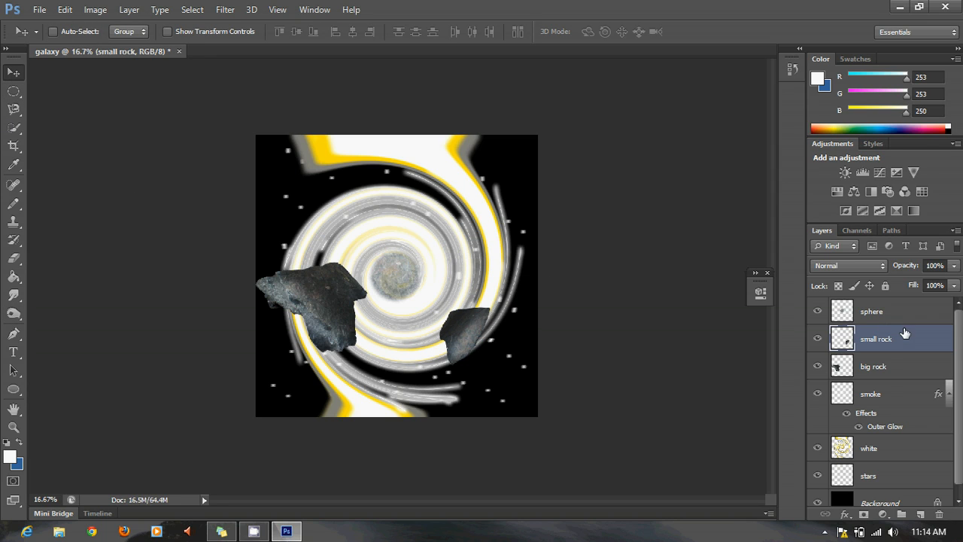
left_click(880, 368)
left_click_drag(323, 281, 360, 313)
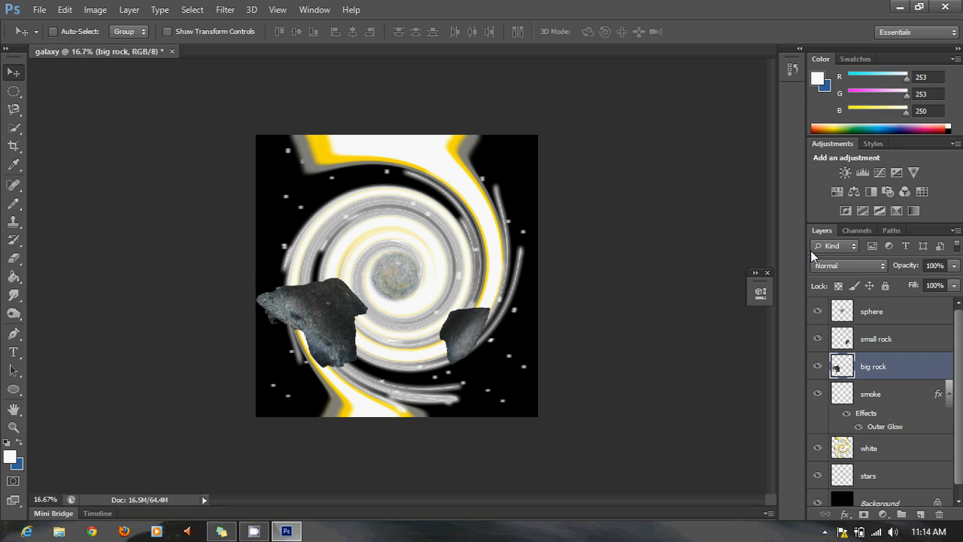
- Add a Brightness/Contrast adjustment layer above all other layers with brightness -74 and contrast 100
left_click(846, 171)
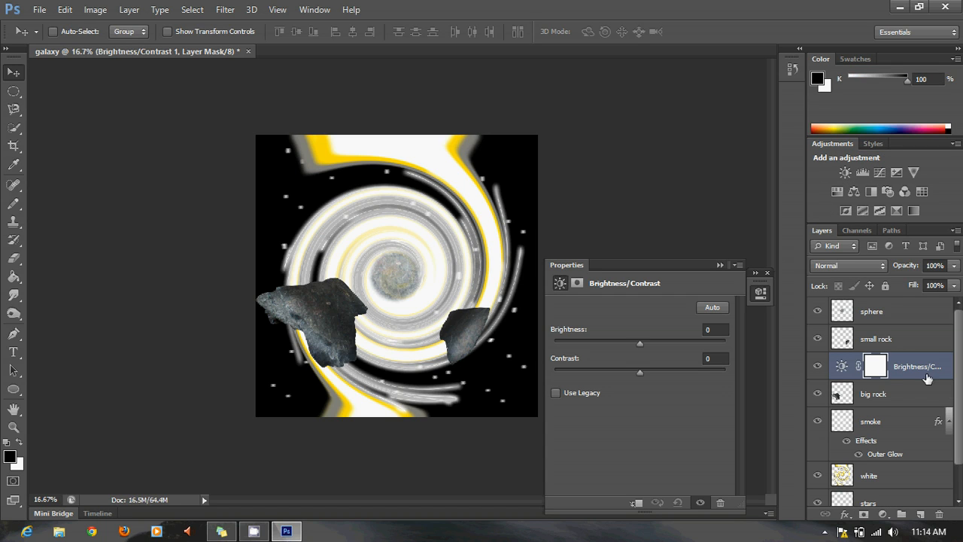
left_click_drag(911, 373, 907, 304)
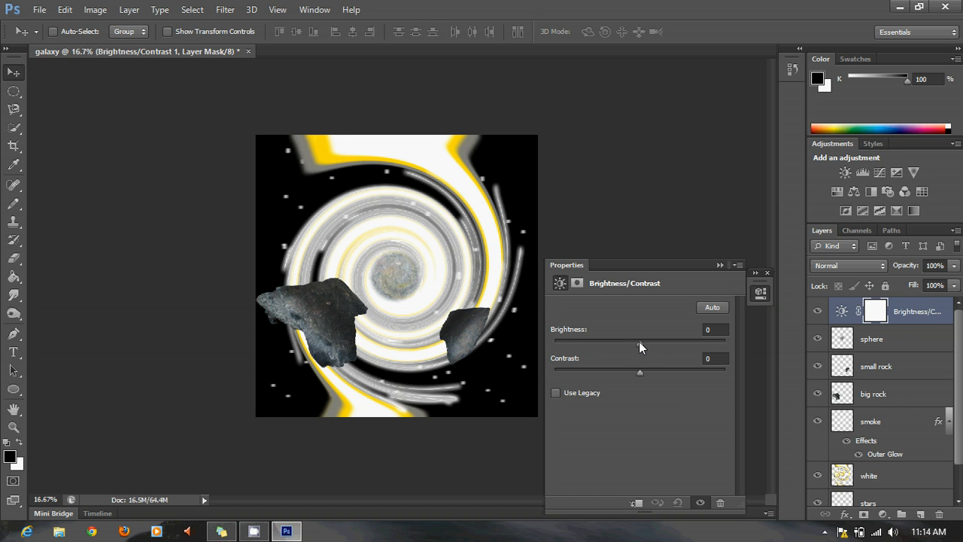
left_click_drag(639, 341, 597, 346)
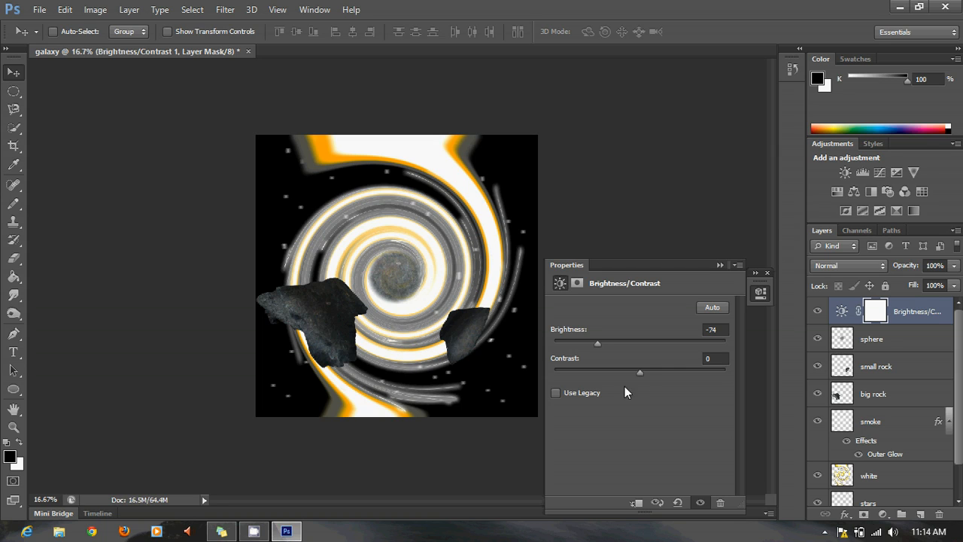
left_click_drag(640, 372, 719, 369)
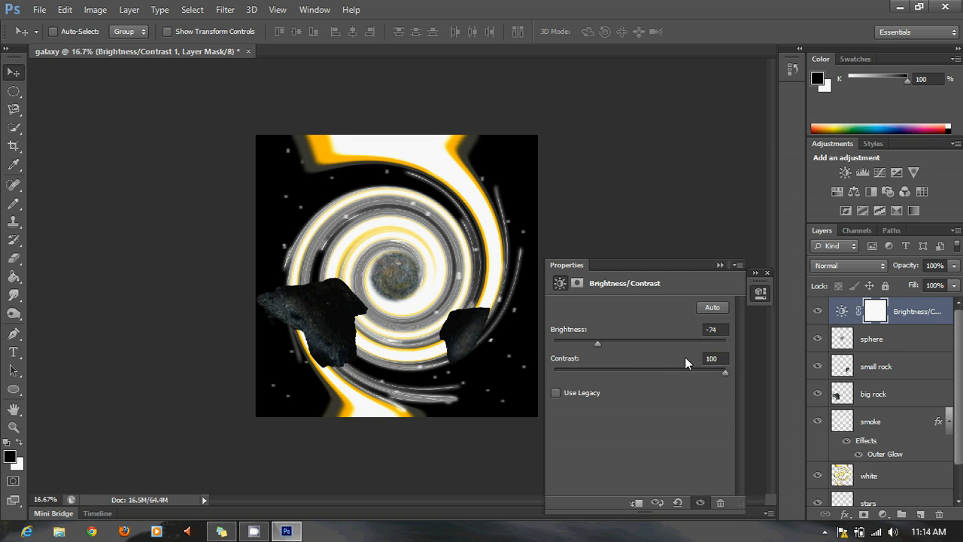
left_click(719, 265)
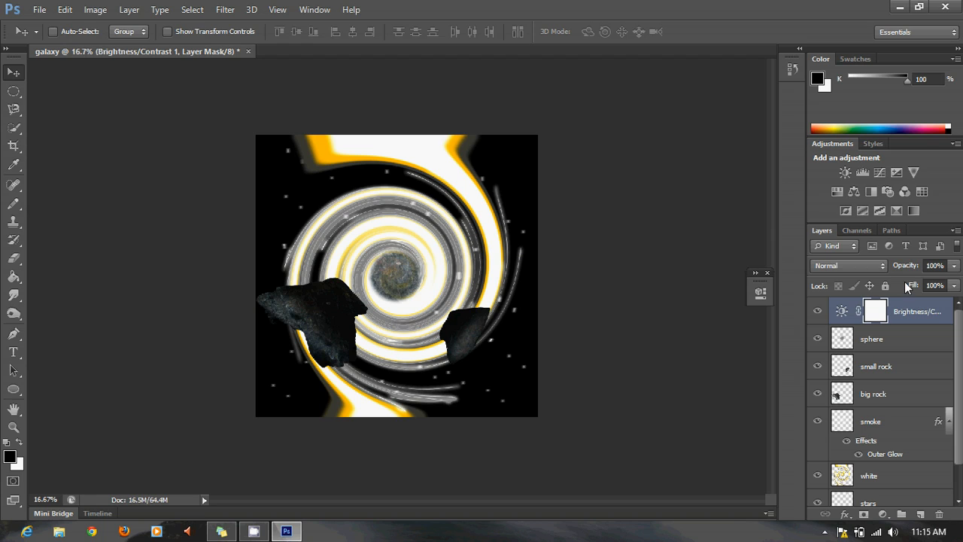
- Add a Color Balance adjustment layer with midtones set to Cyan/Red -25, Magenta/Green -33 and Yellow/Blue +67
left_click(852, 190)
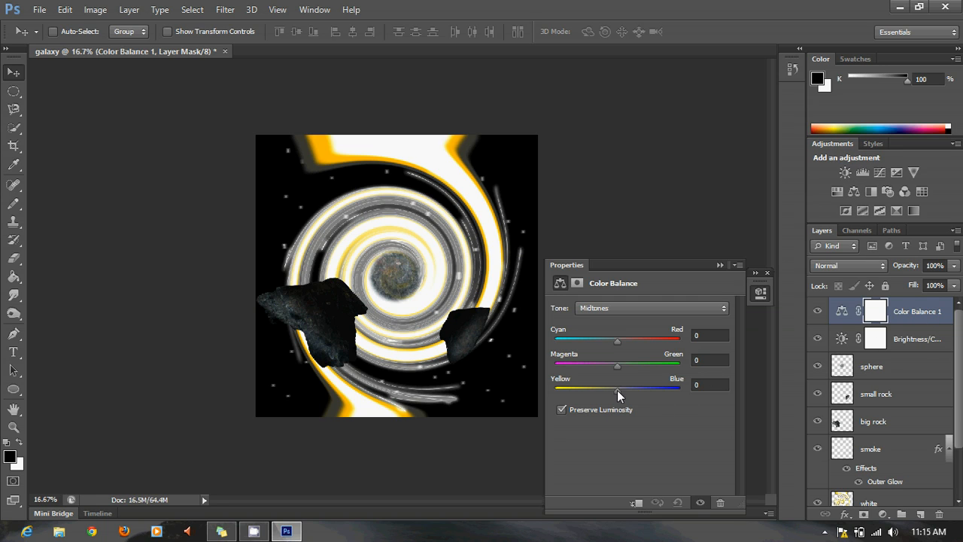
left_click_drag(617, 389, 601, 341)
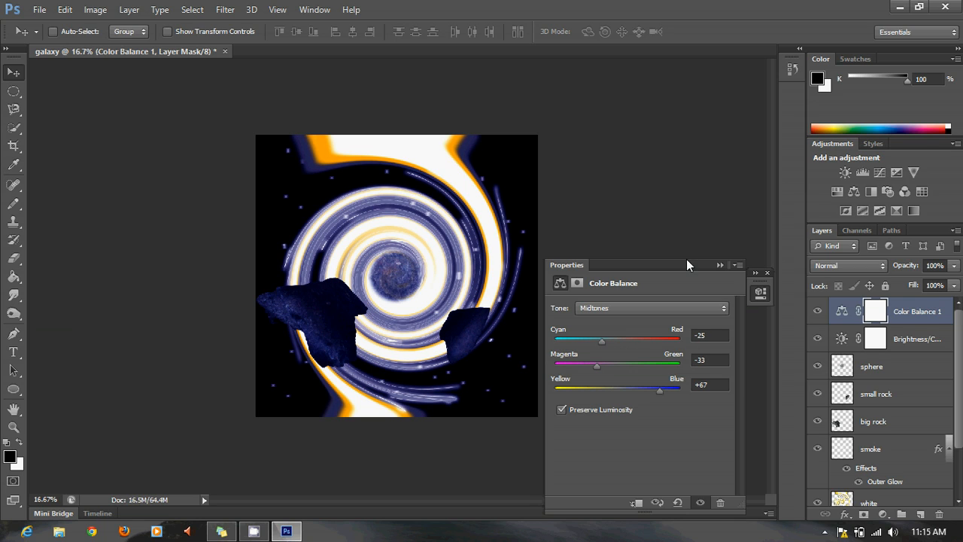
left_click(719, 266)
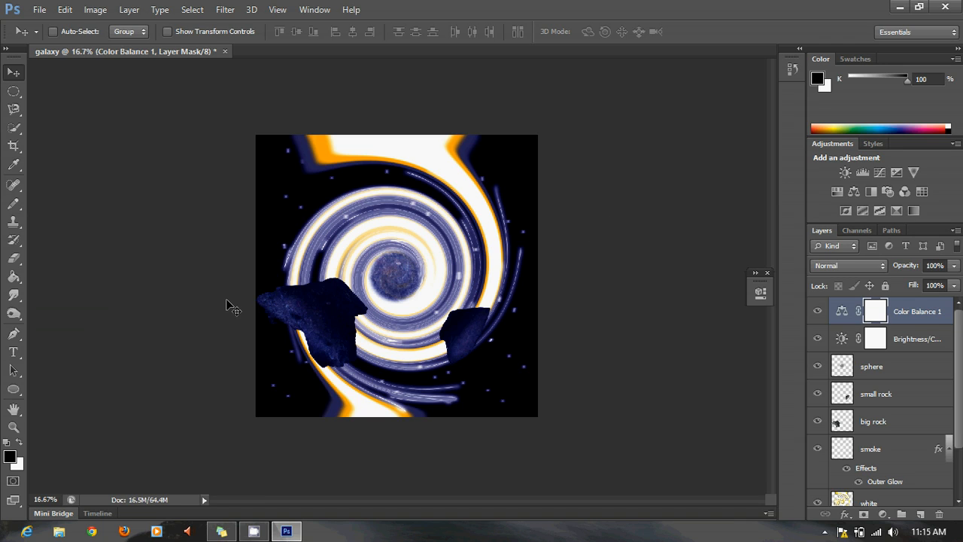
- Minimize Photoshop and bring up the CamStudio recorder window
left_click(255, 531)
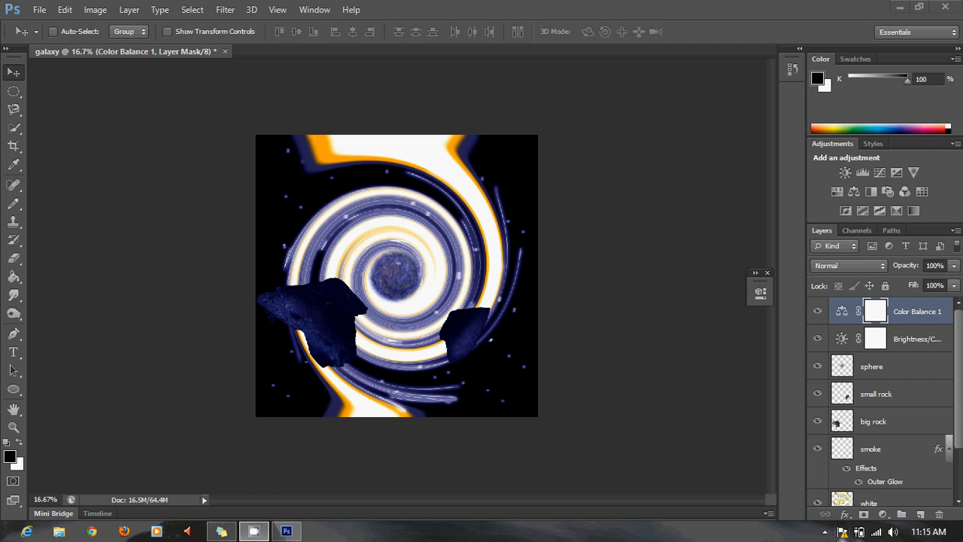
left_click(824, 531)
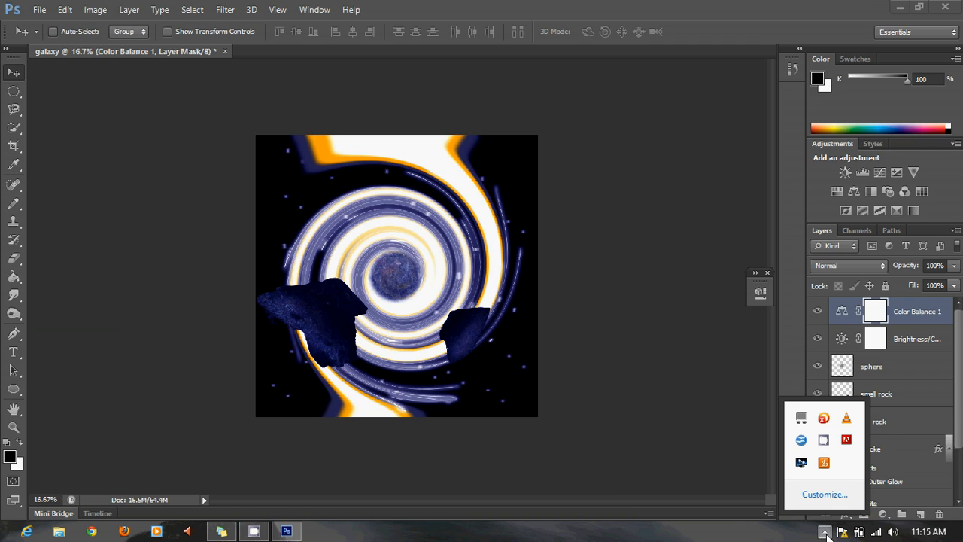
left_click(826, 440)
left_click(900, 8)
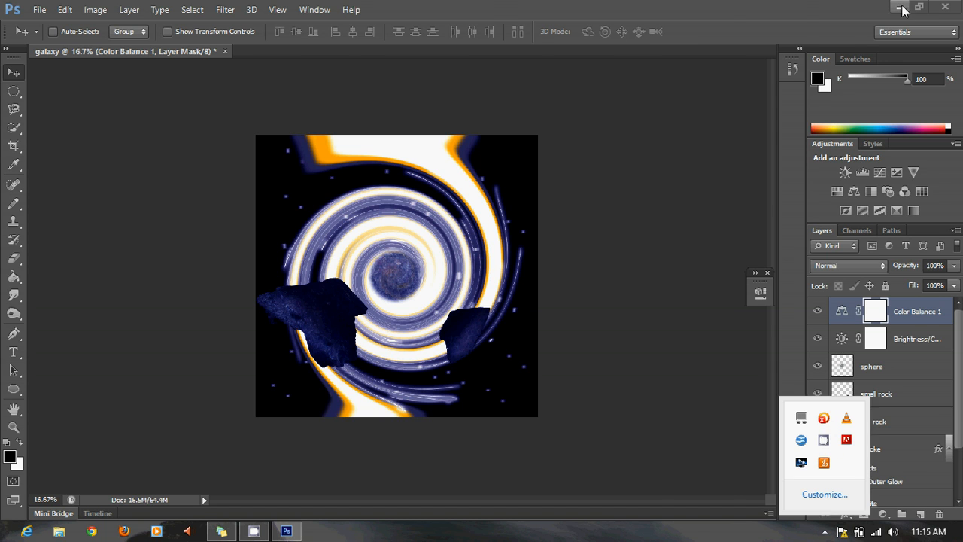
right_click(261, 533)
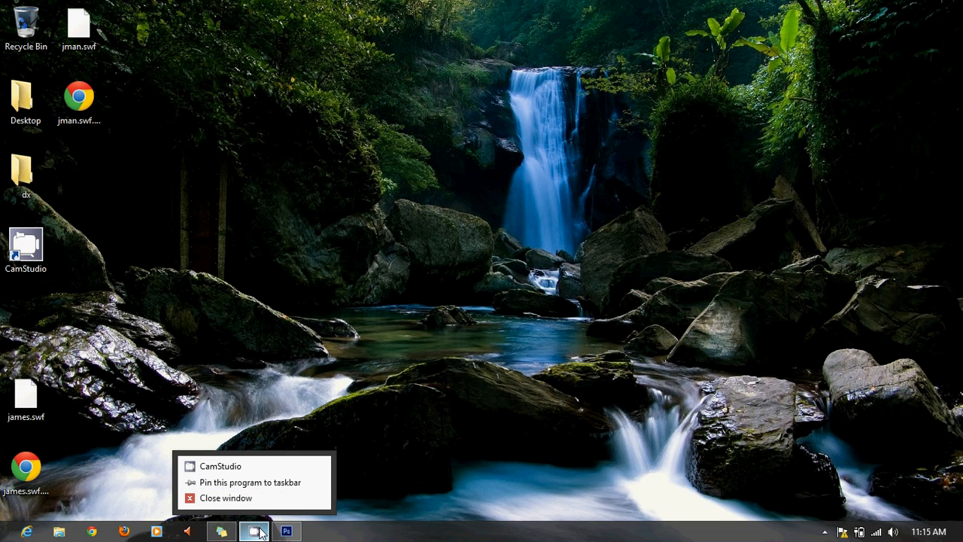
left_click(232, 464)
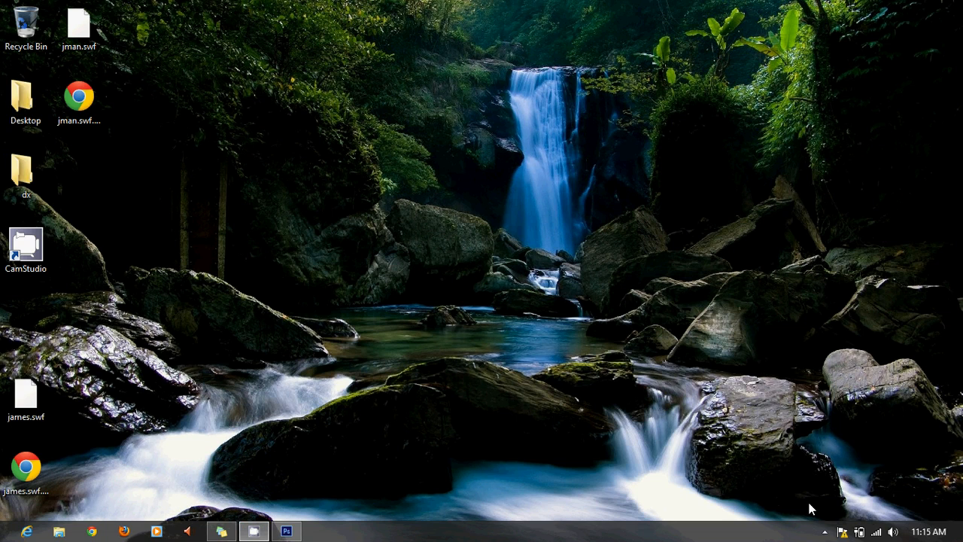
left_click(824, 532)
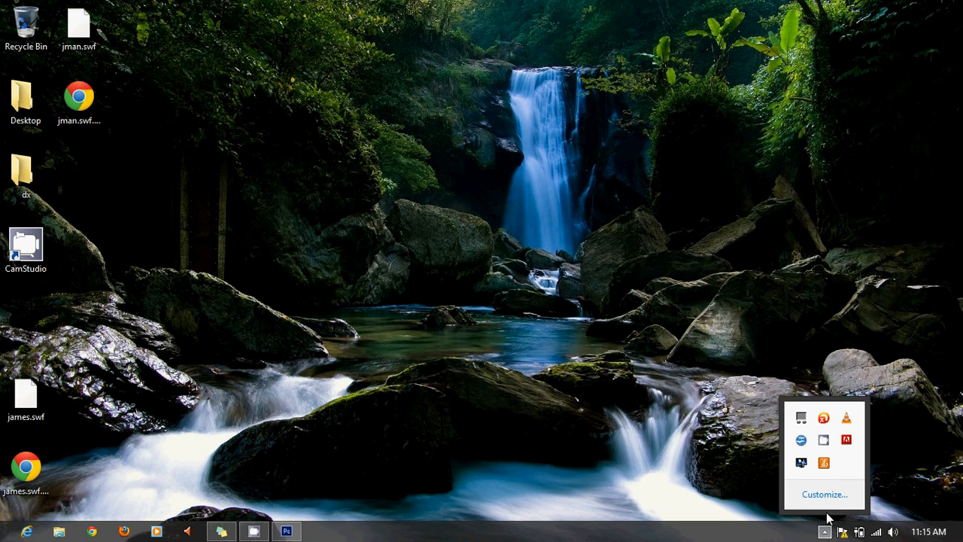
left_click(825, 443)
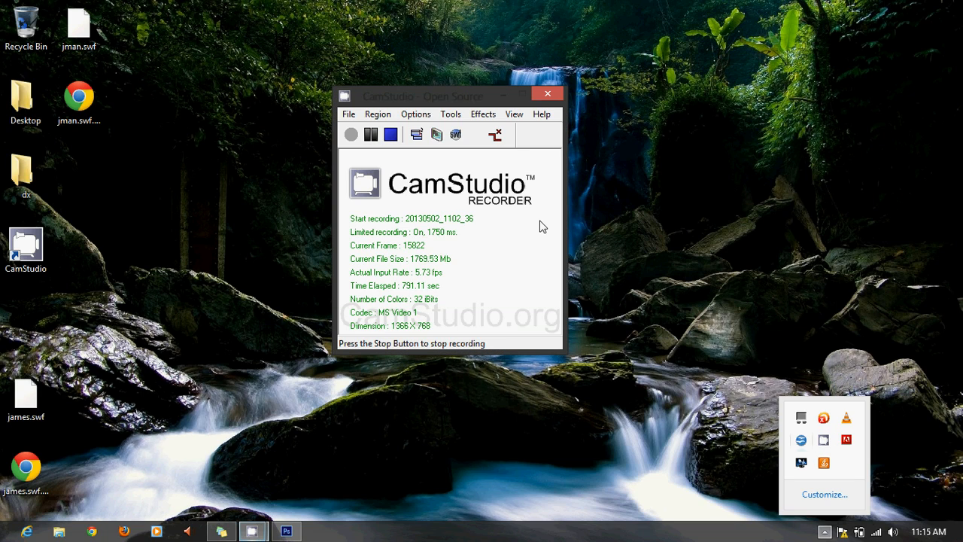